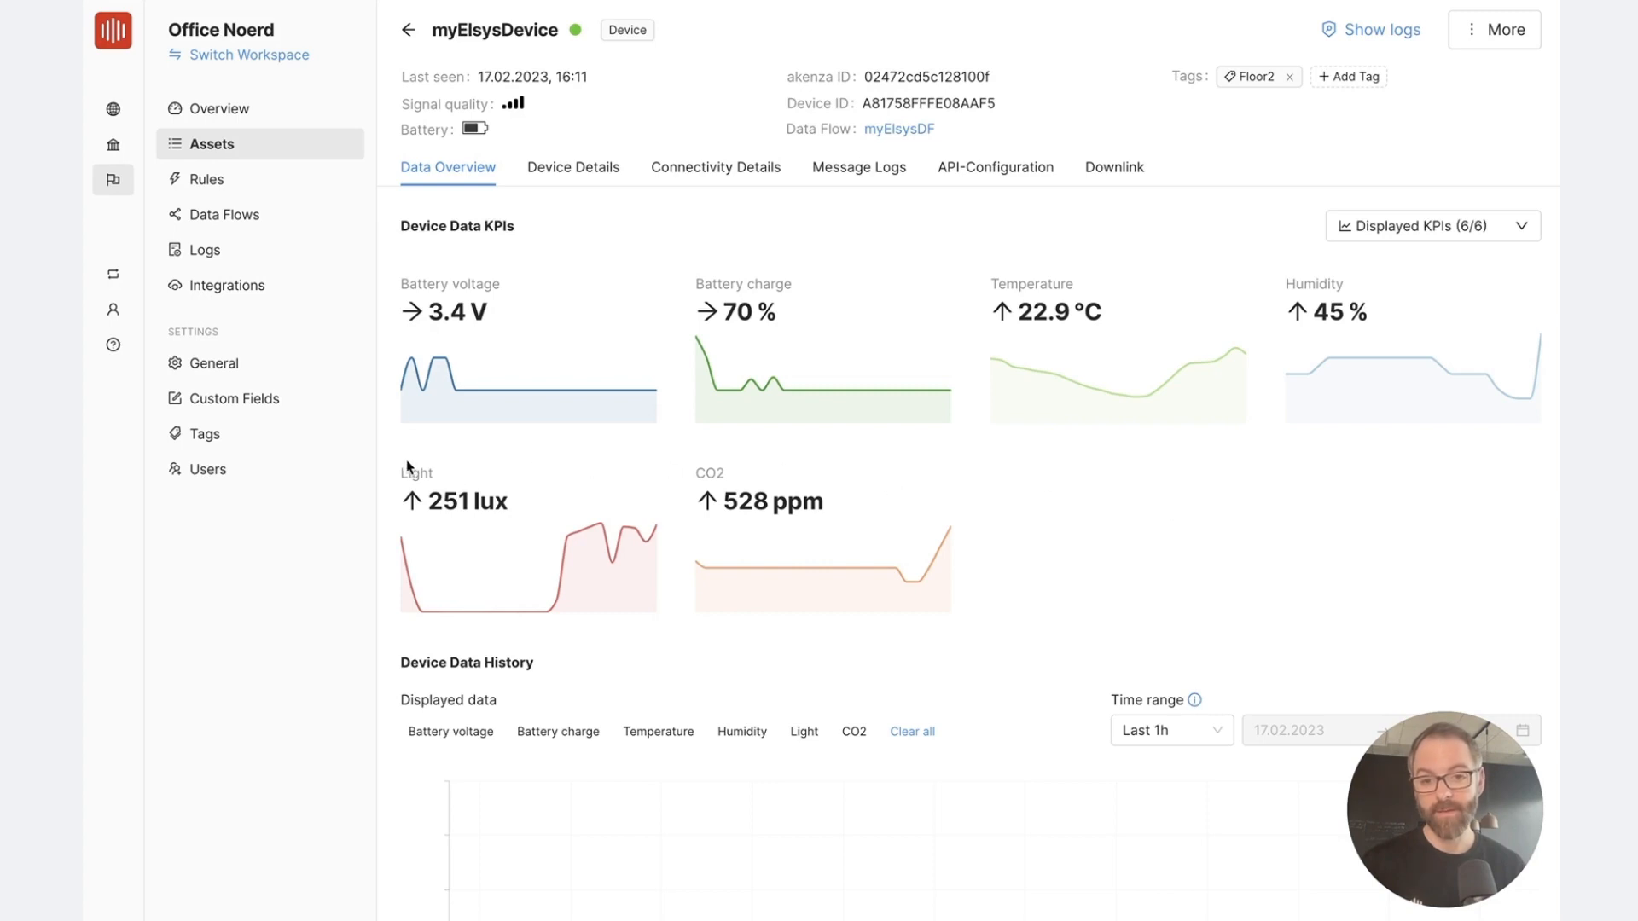
# Start a new rule for myElsysDevice from its device details
pyautogui.moveTo(393, 472); pyautogui.dragTo(433, 476)
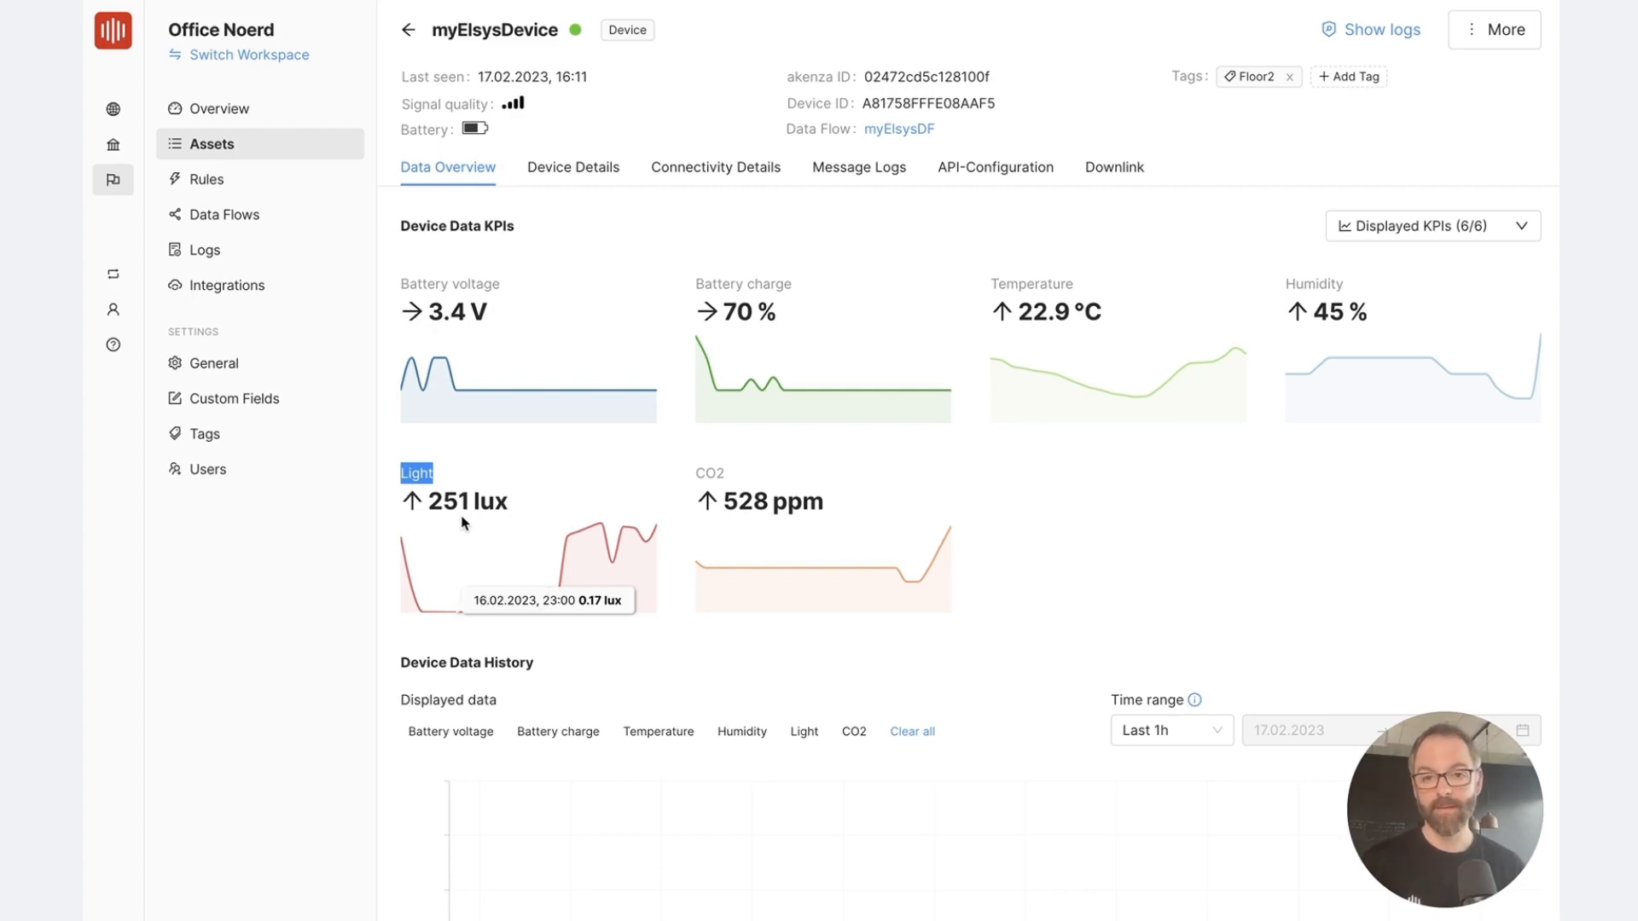
pyautogui.click(581, 175)
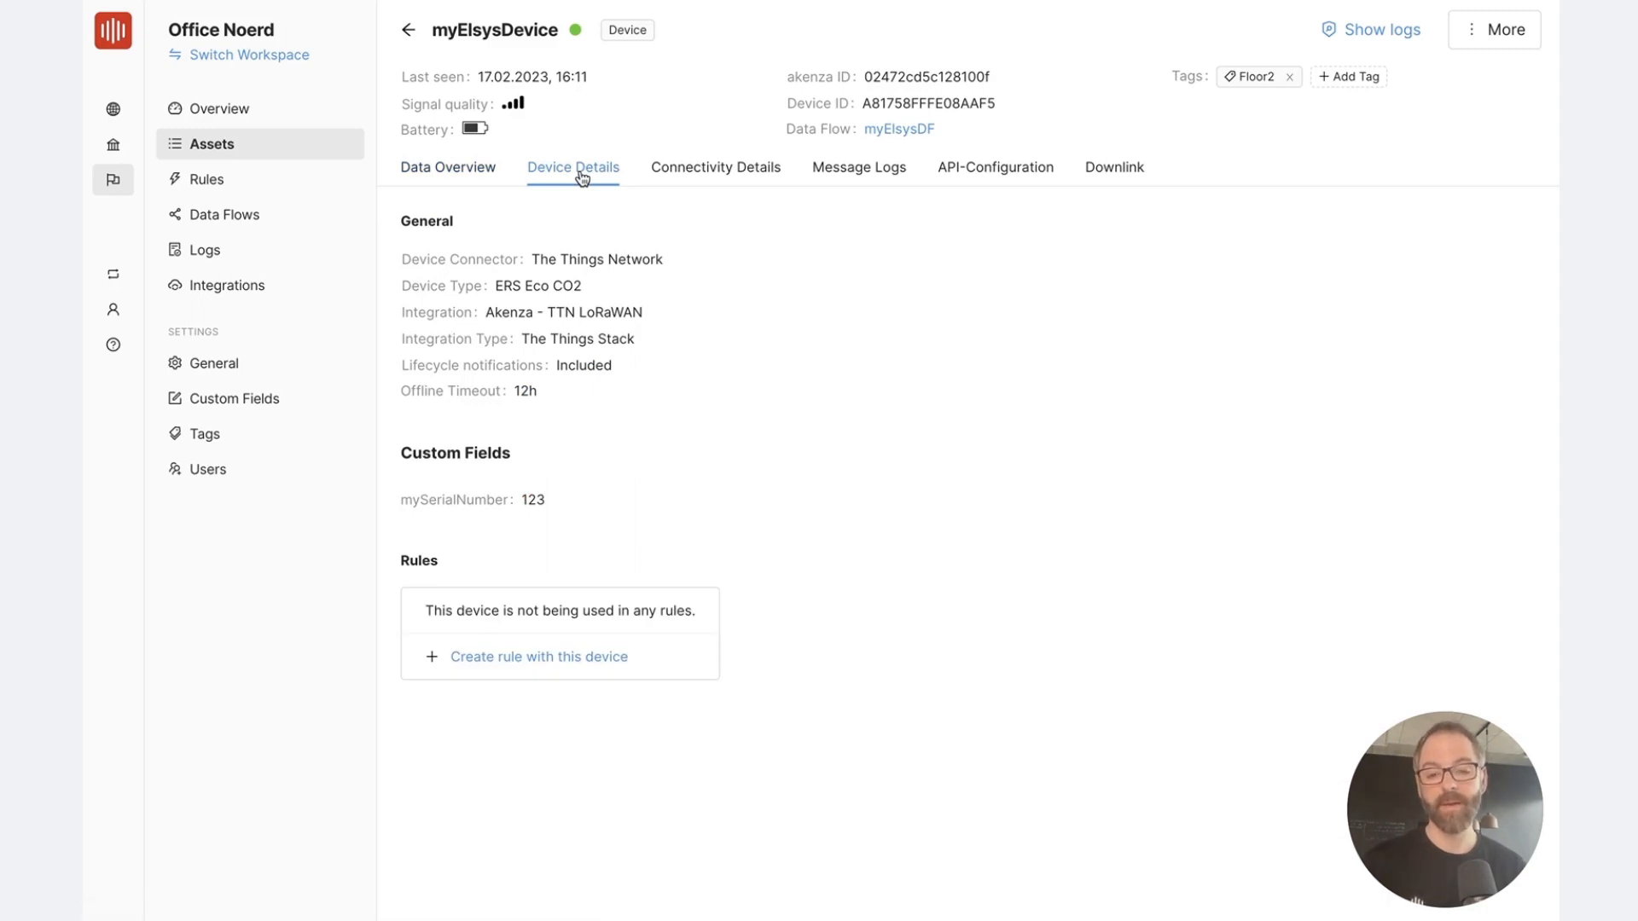
pyautogui.click(610, 657)
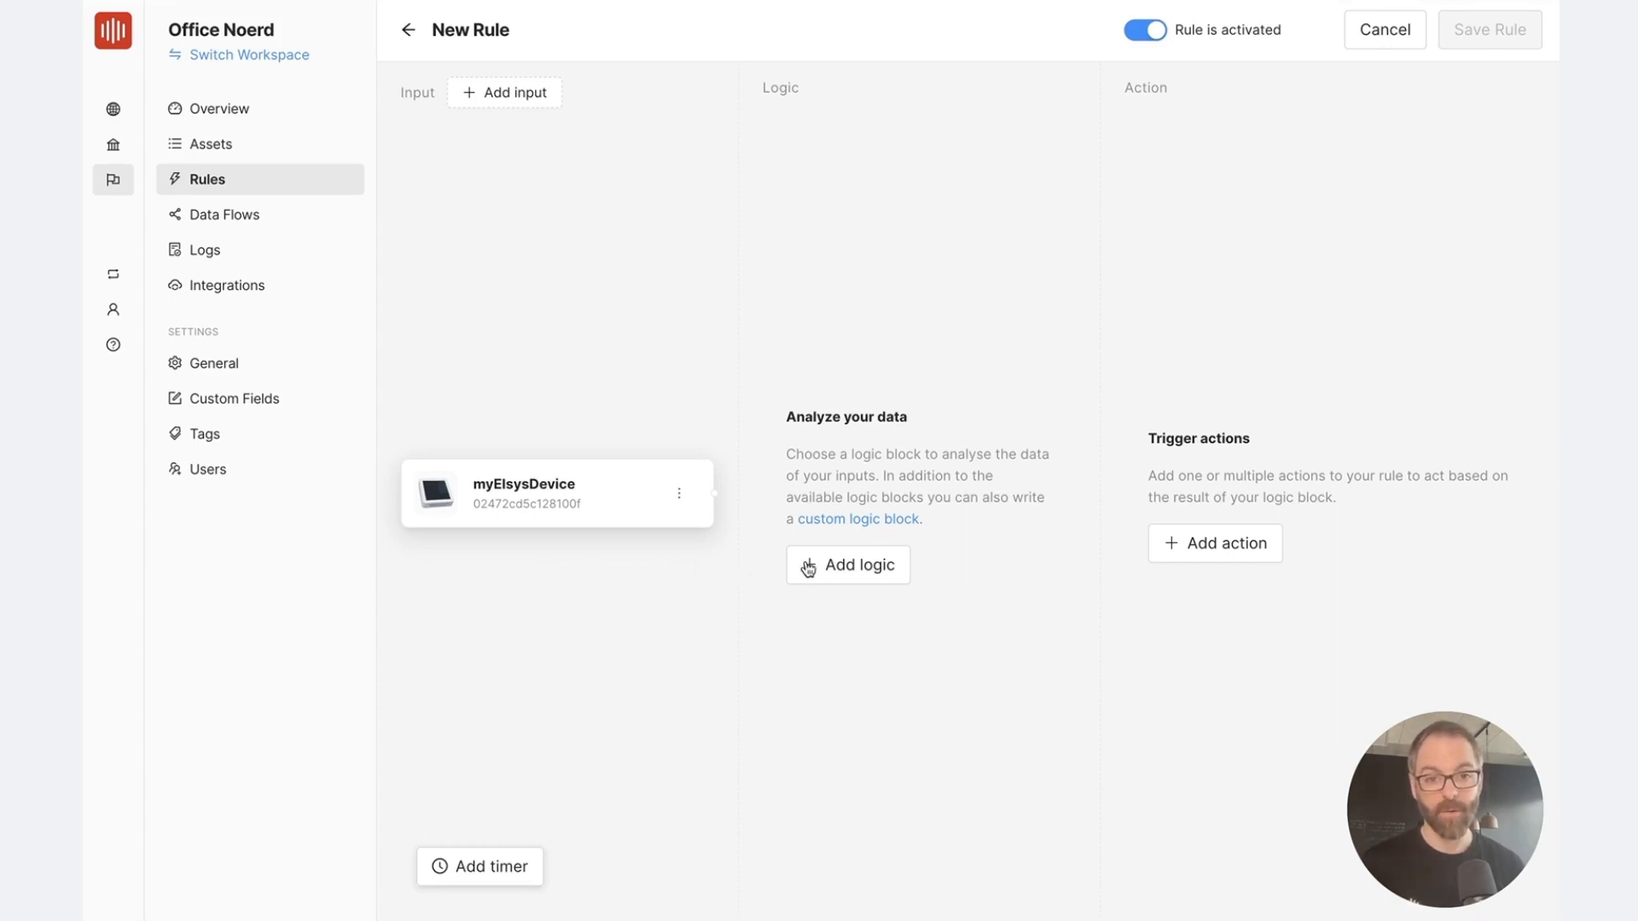
# Add a Comparison logic block, connect myElsysDevice to its input, and choose Default / Light as the data key
pyautogui.click(840, 566)
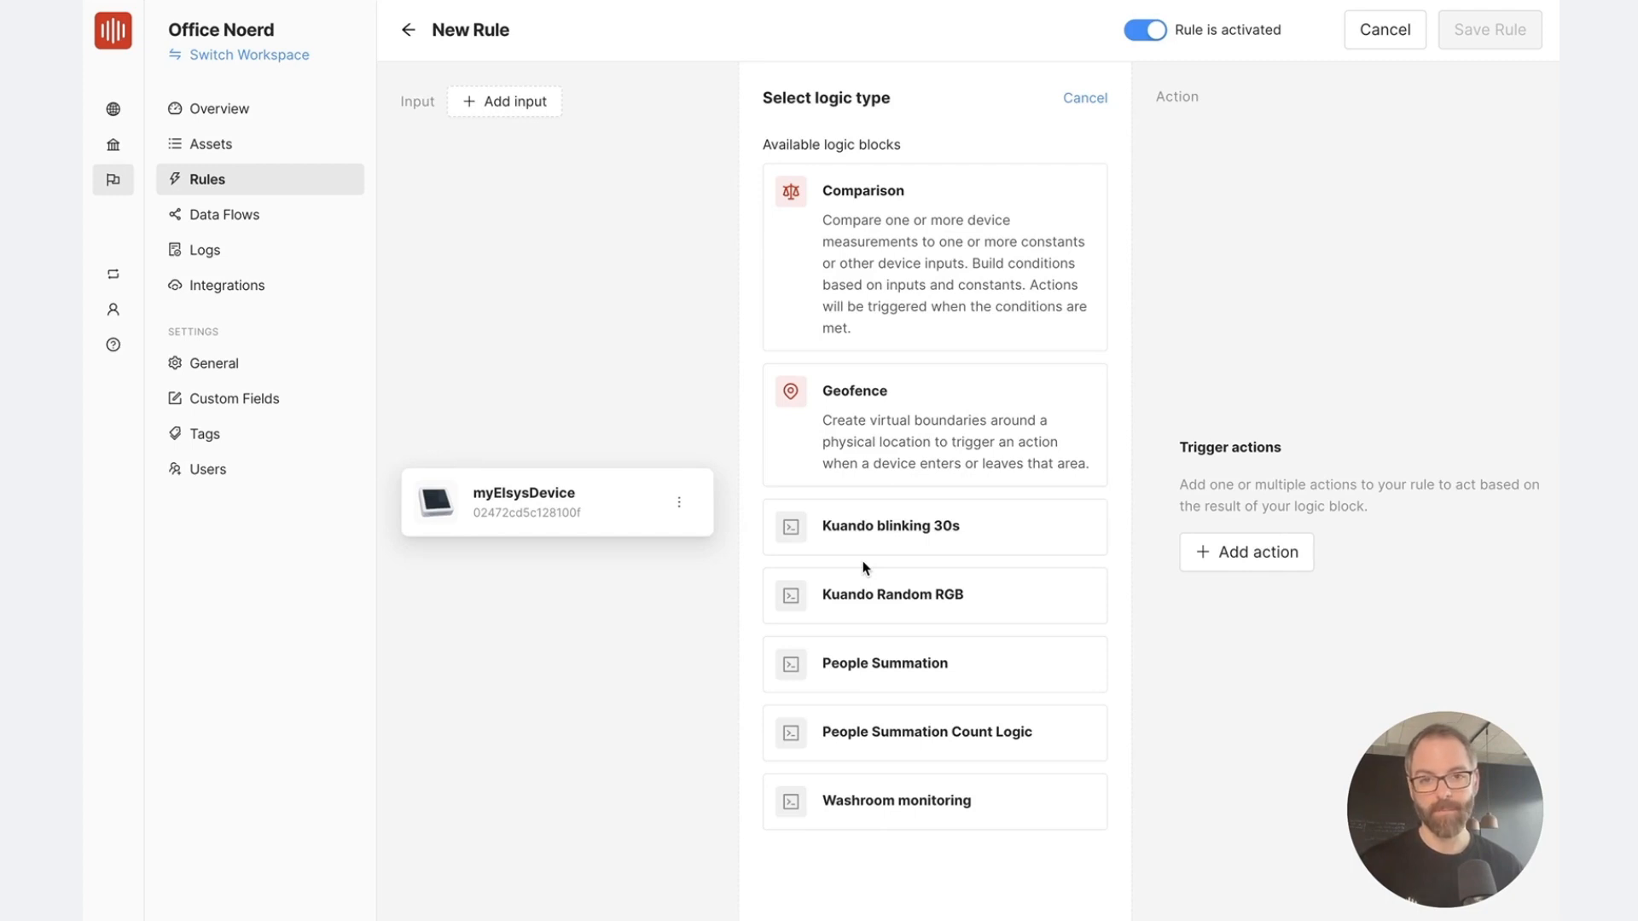
pyautogui.click(917, 238)
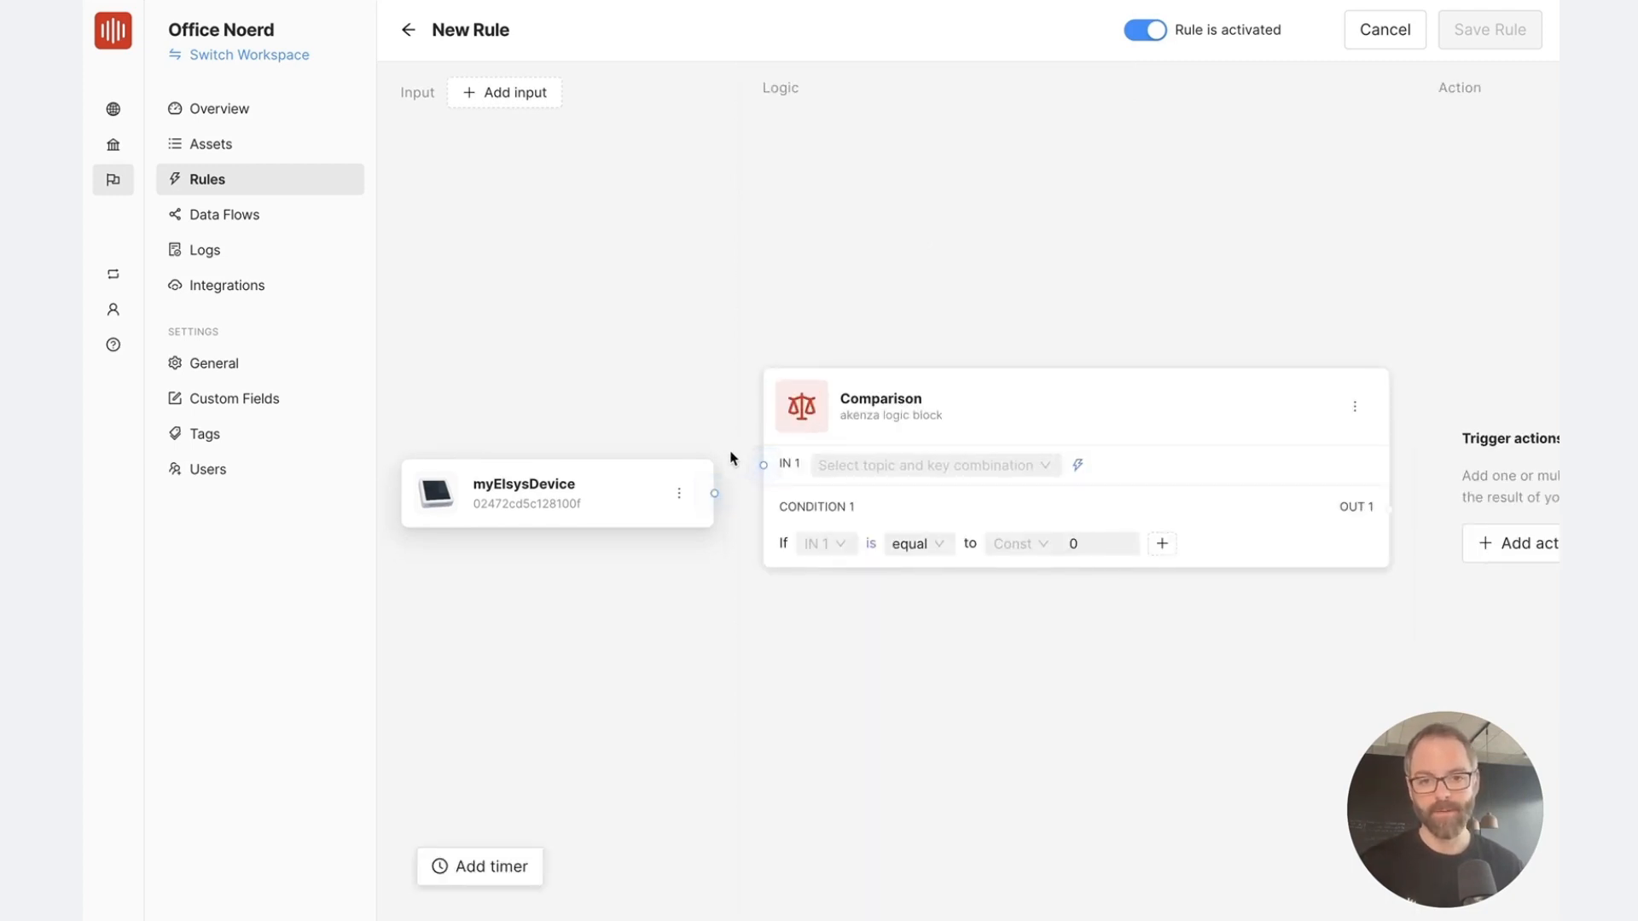
pyautogui.moveTo(715, 493); pyautogui.dragTo(764, 467)
pyautogui.click(876, 471)
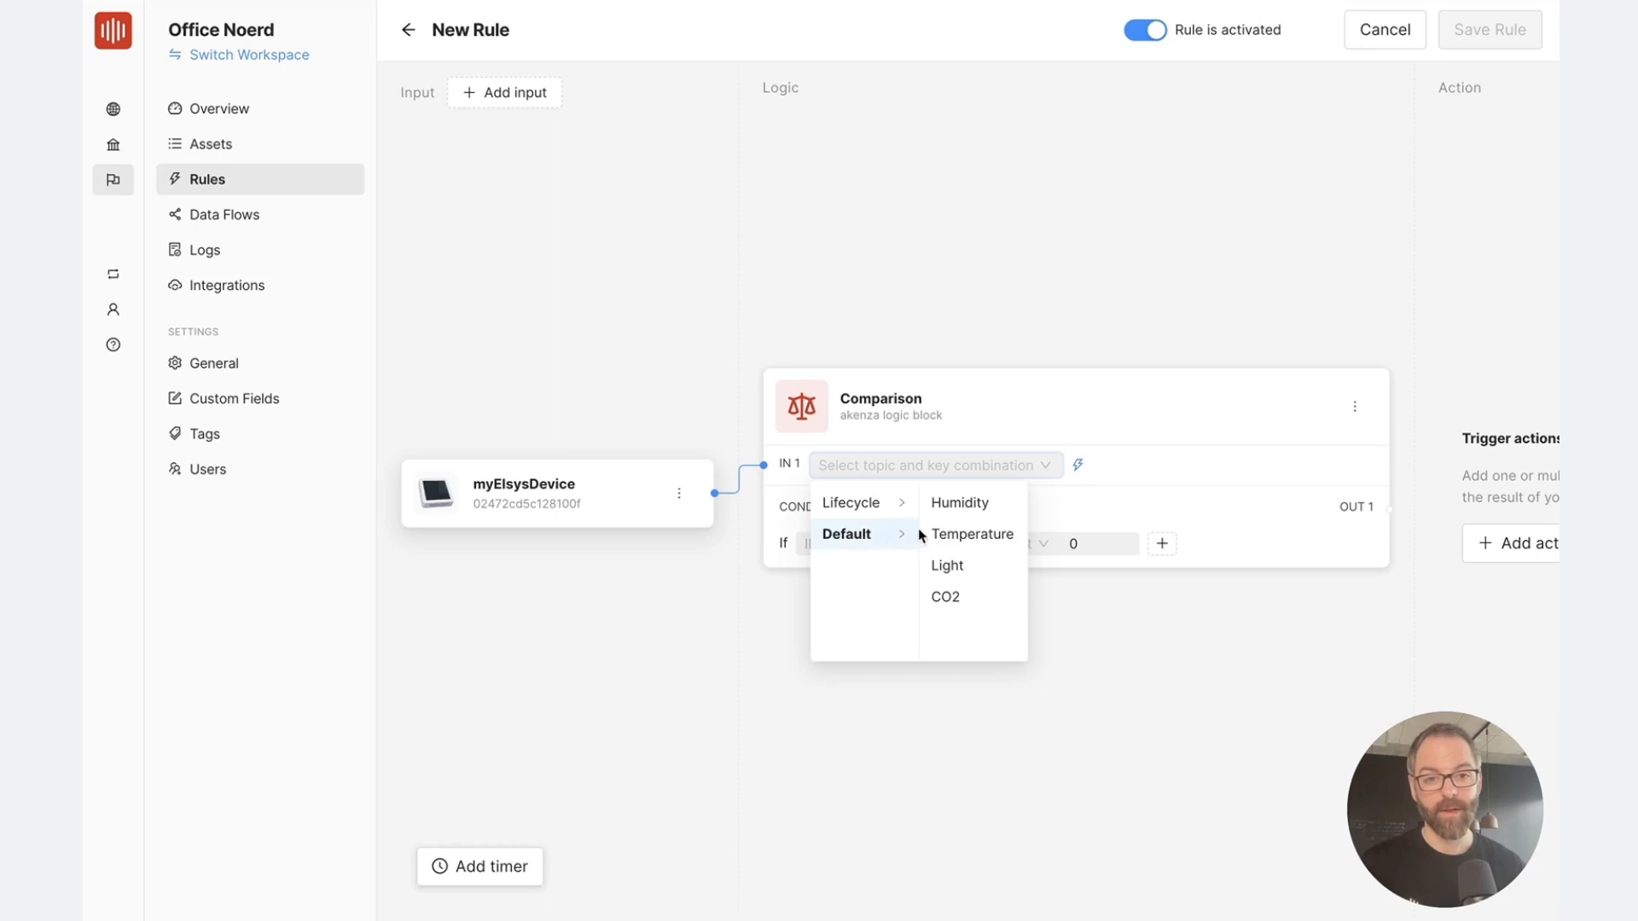
pyautogui.click(952, 568)
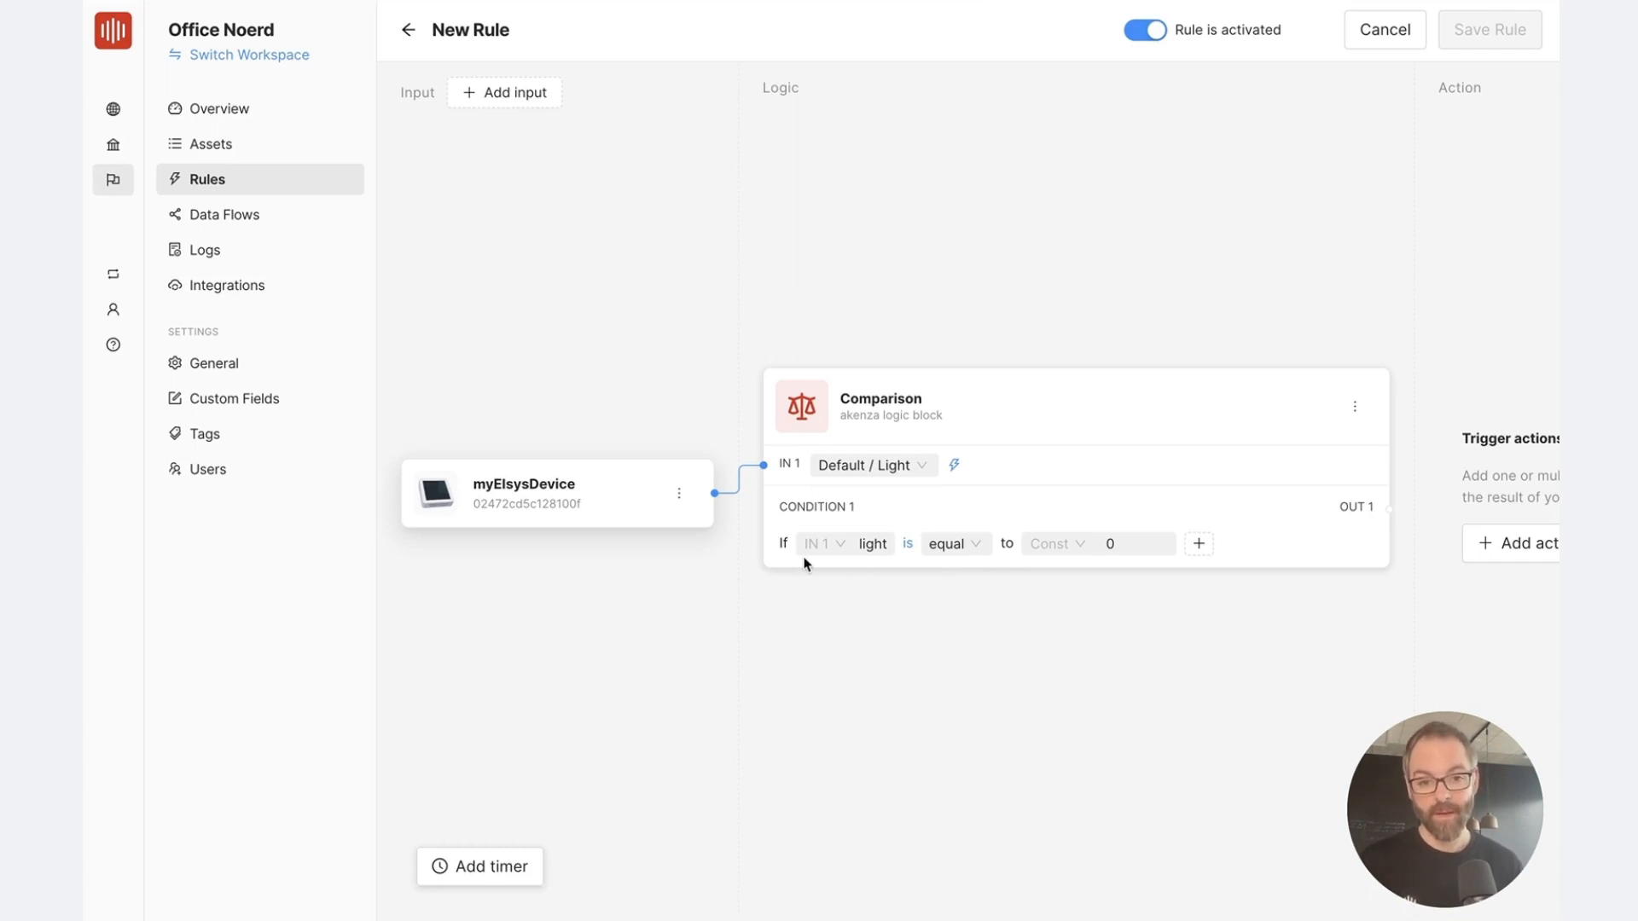
# Set the comparison condition so that light is smaller than the constant 50
pyautogui.click(977, 556)
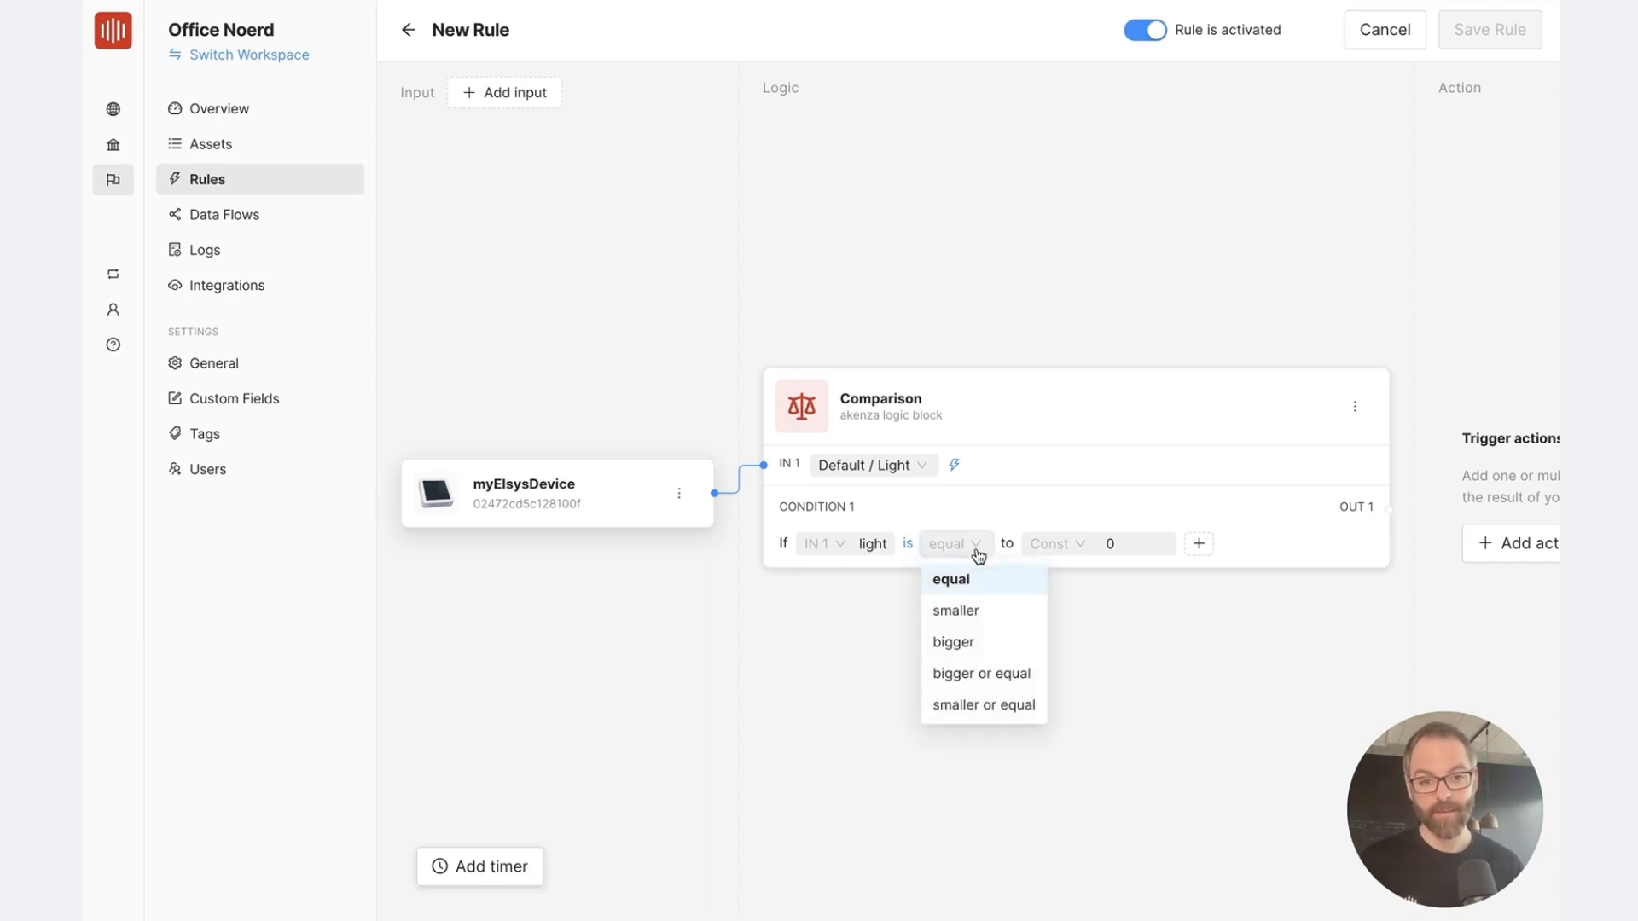
pyautogui.click(983, 609)
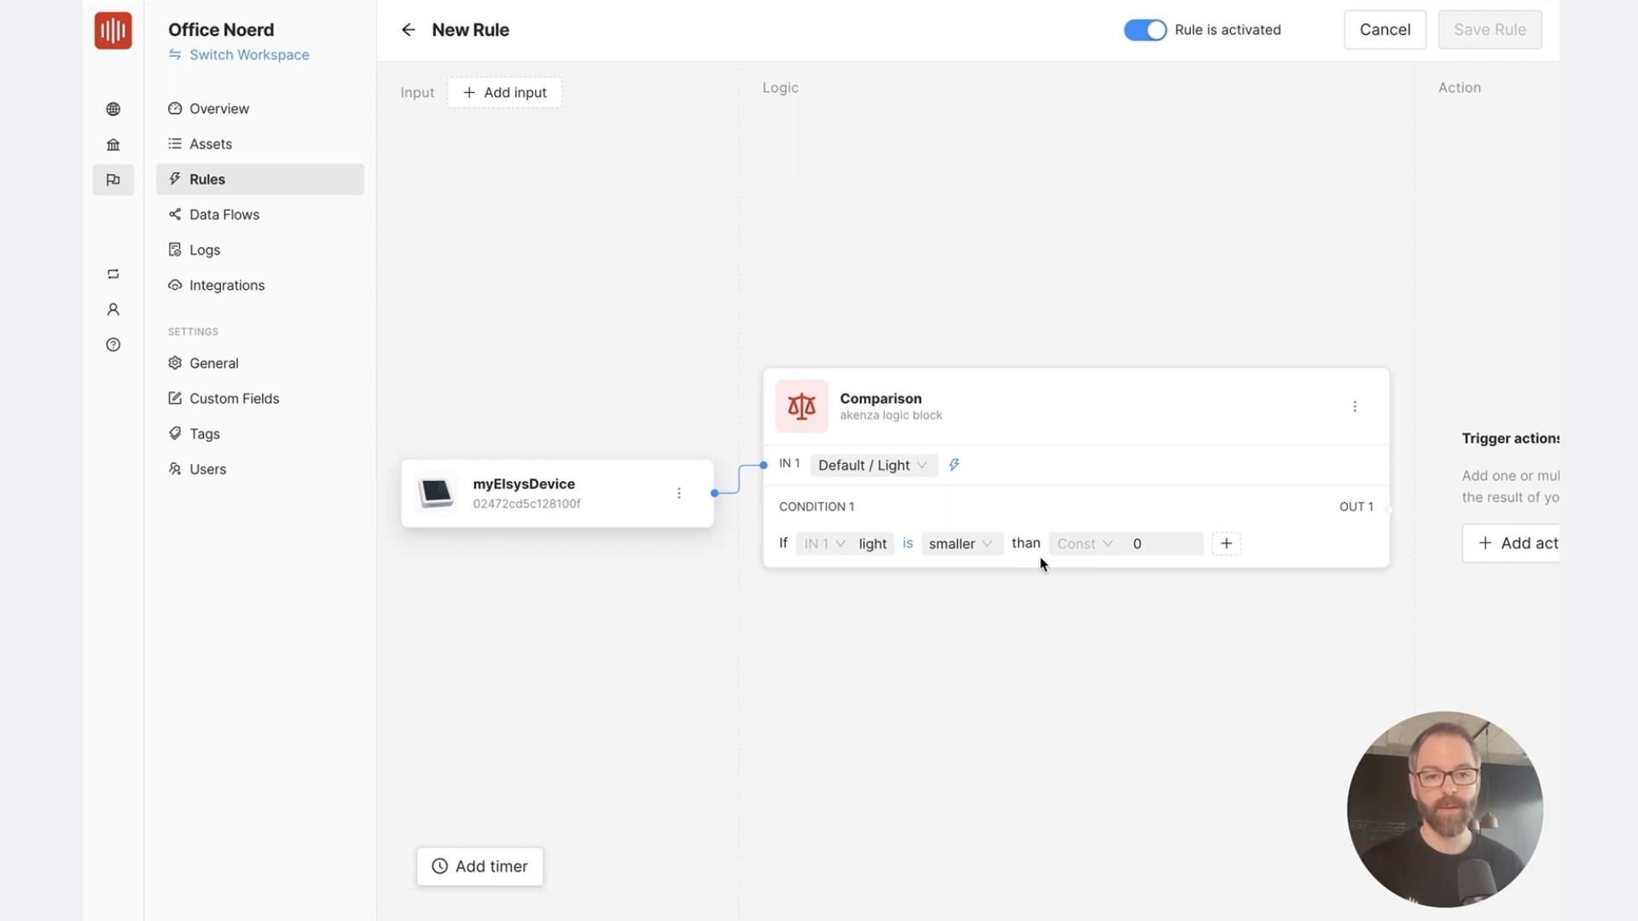
pyautogui.doubleClick(1136, 544)
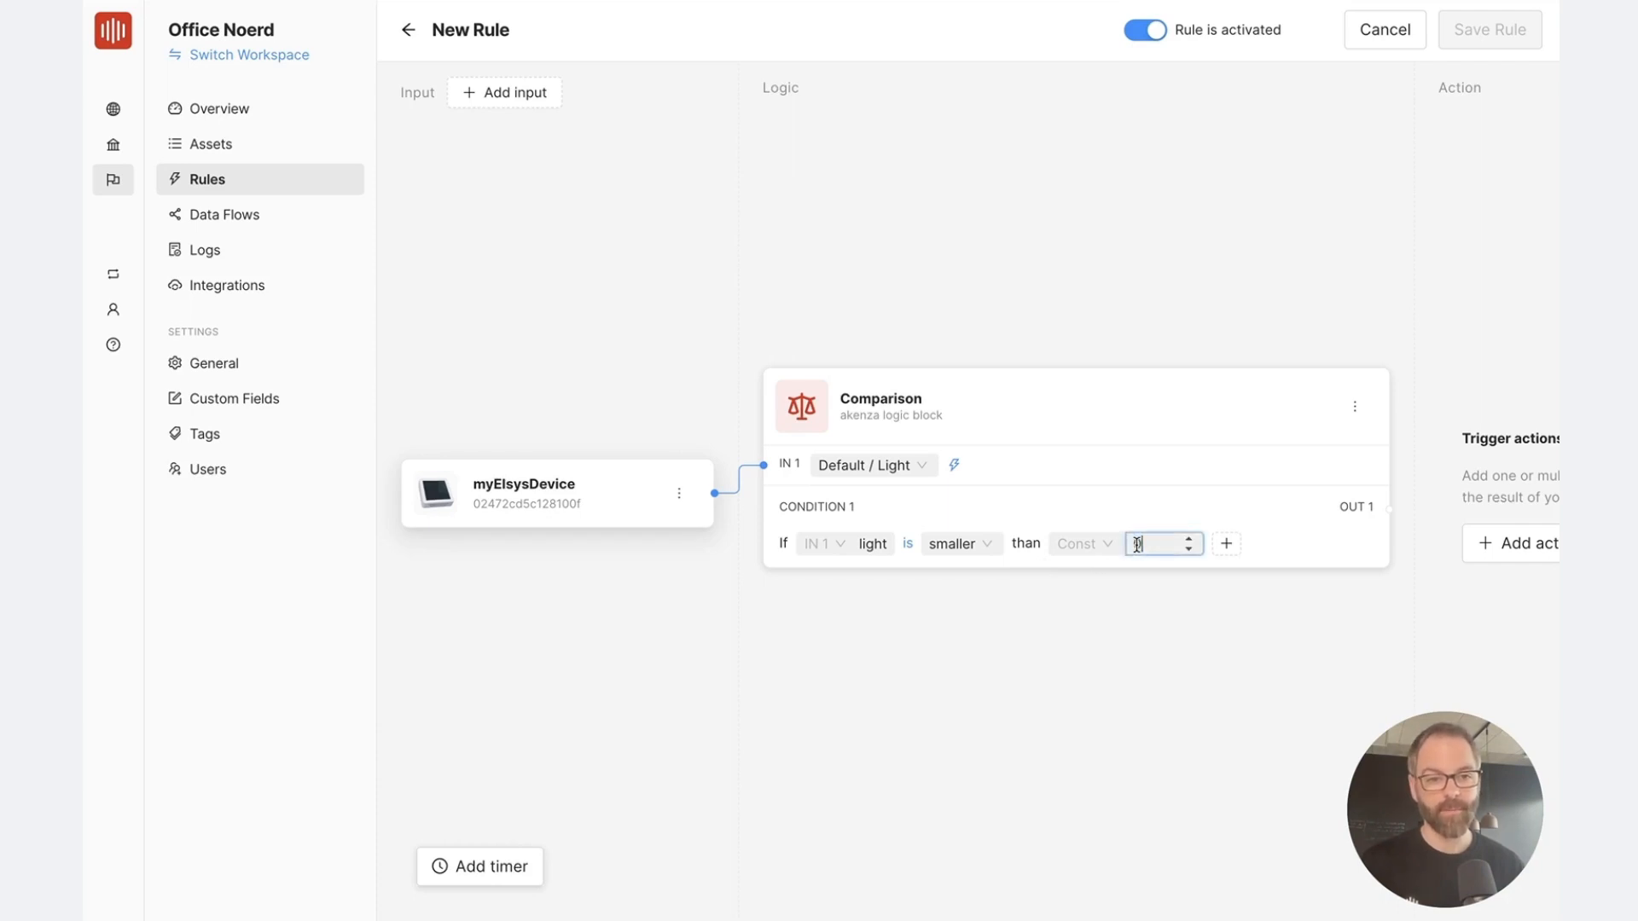
pyautogui.write('50')
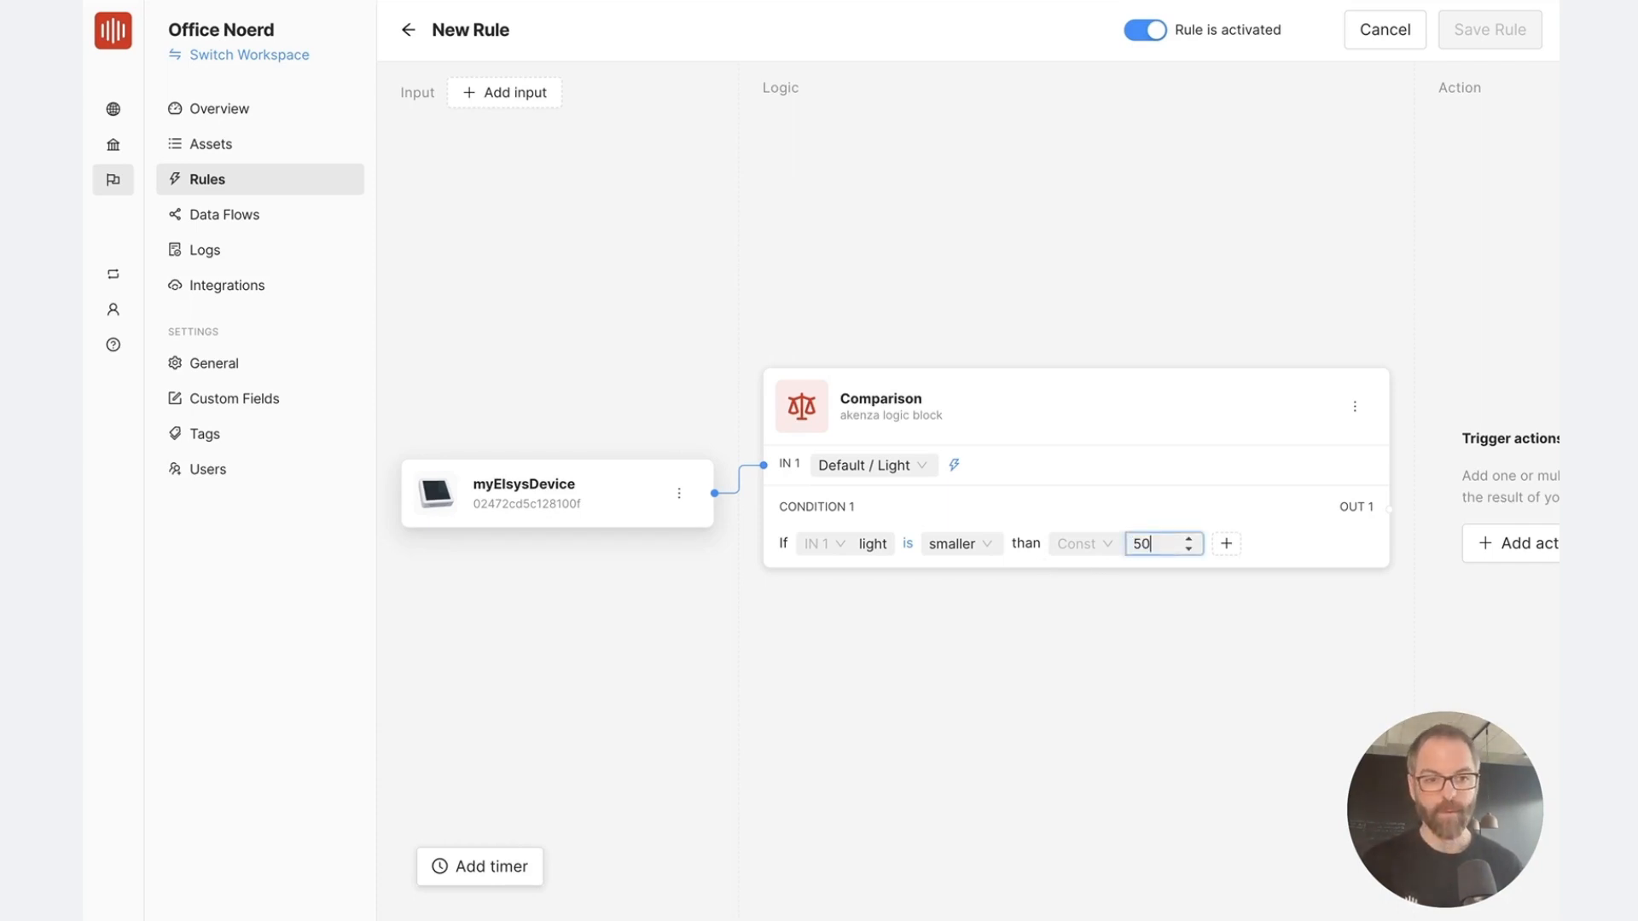
pyautogui.click(1292, 541)
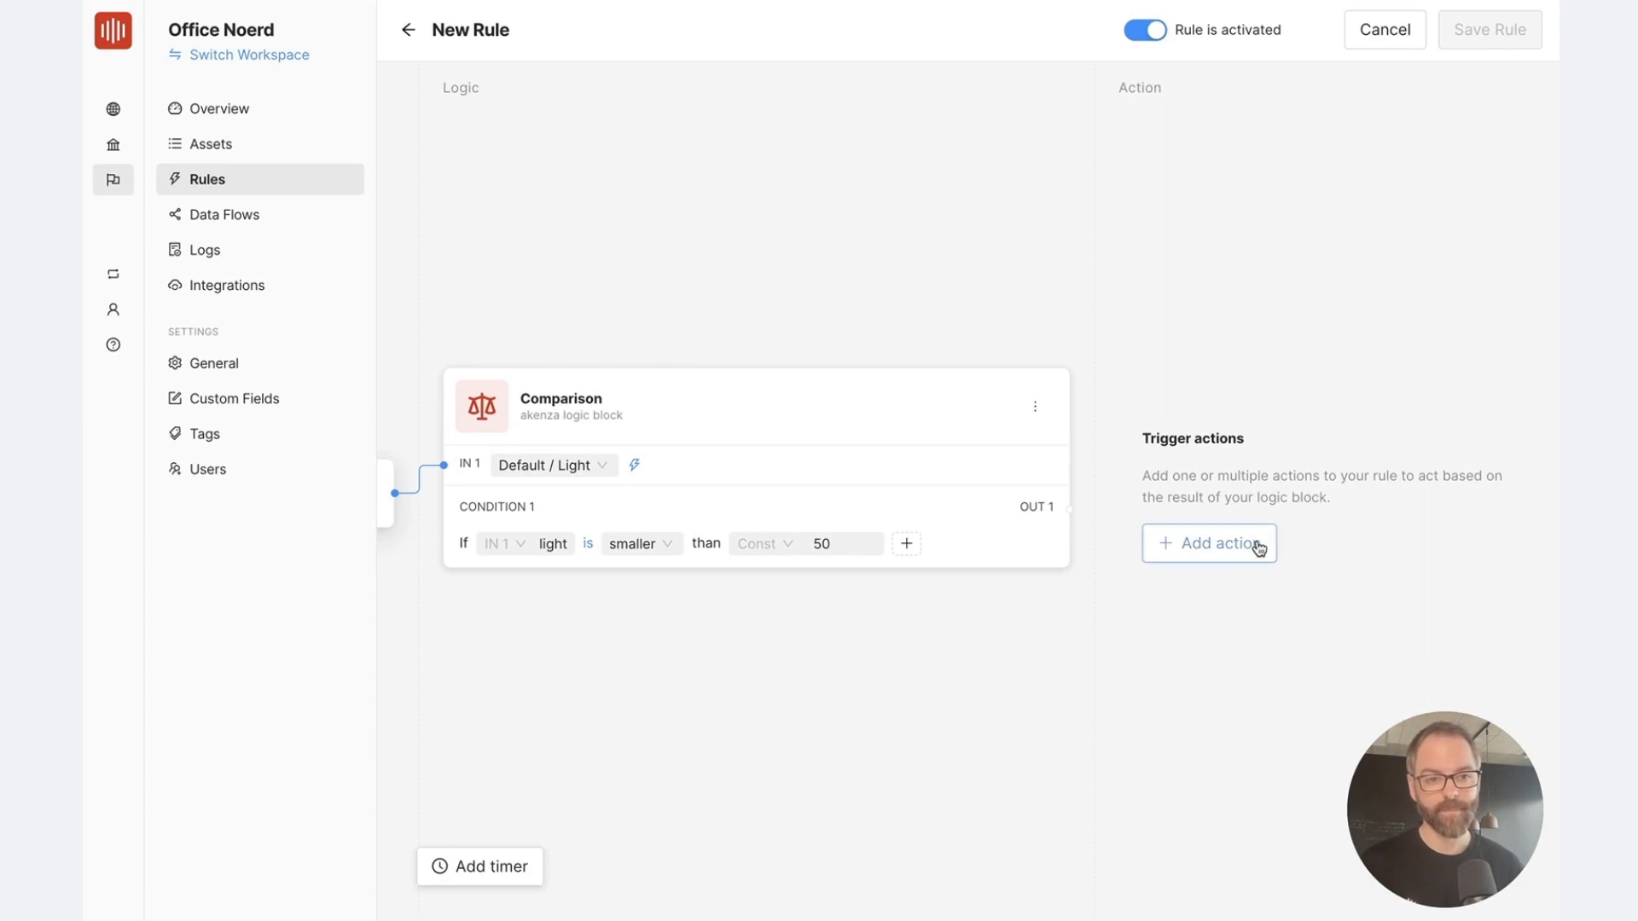
# Add an SMS notification action to the rule and start a new SMS connector for it
pyautogui.click(1264, 545)
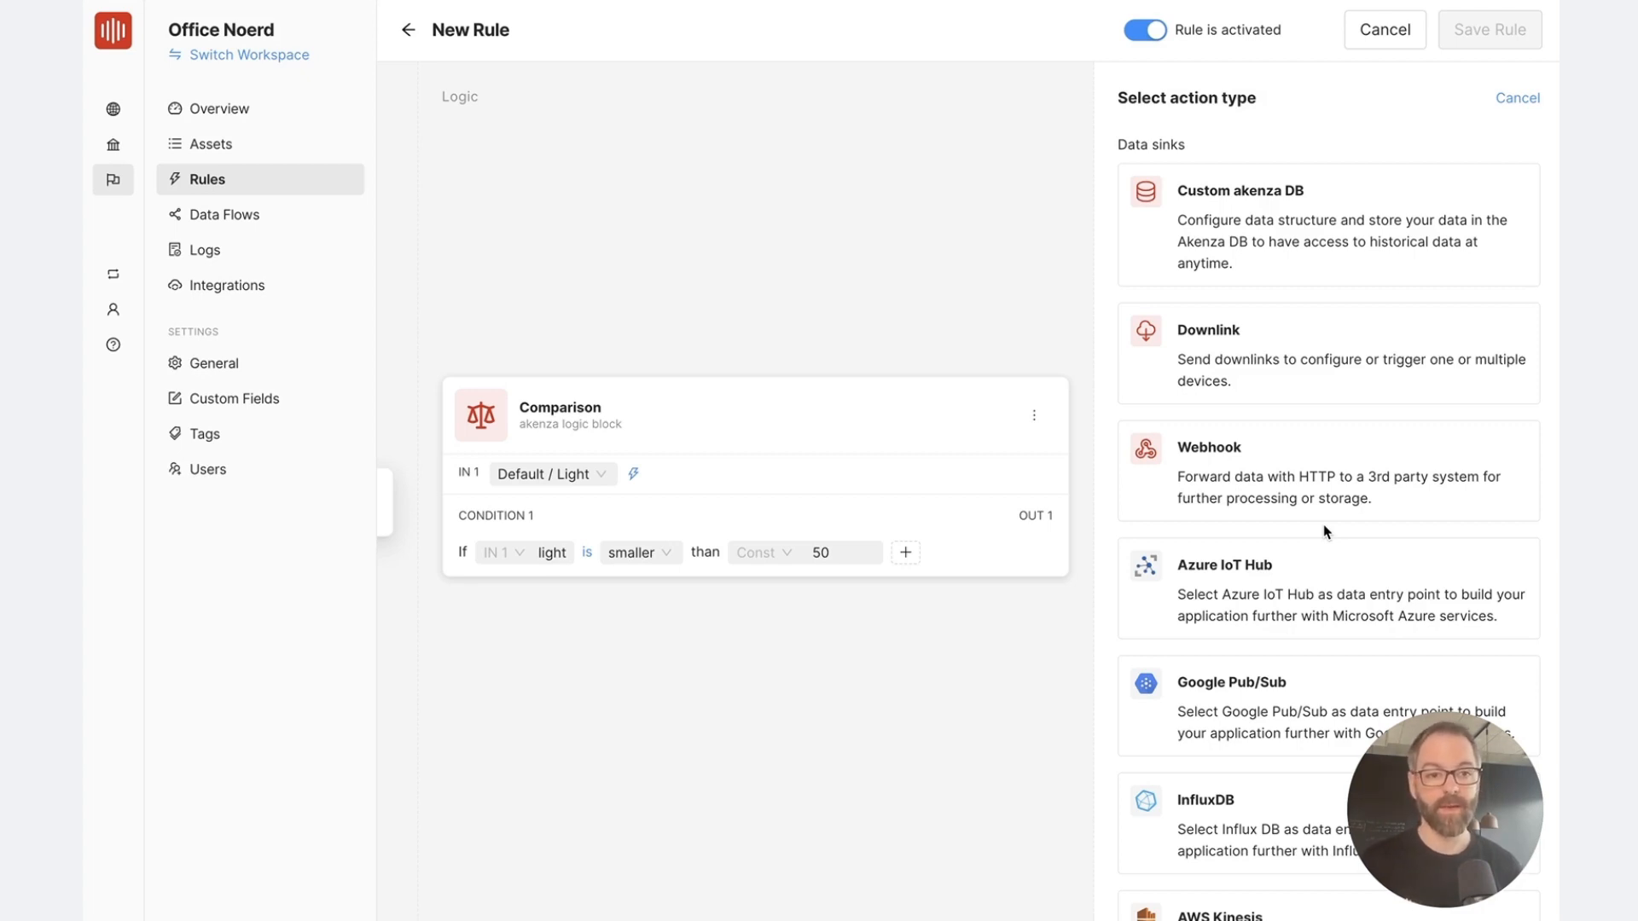
pyautogui.scroll(-6, 1324, 532)
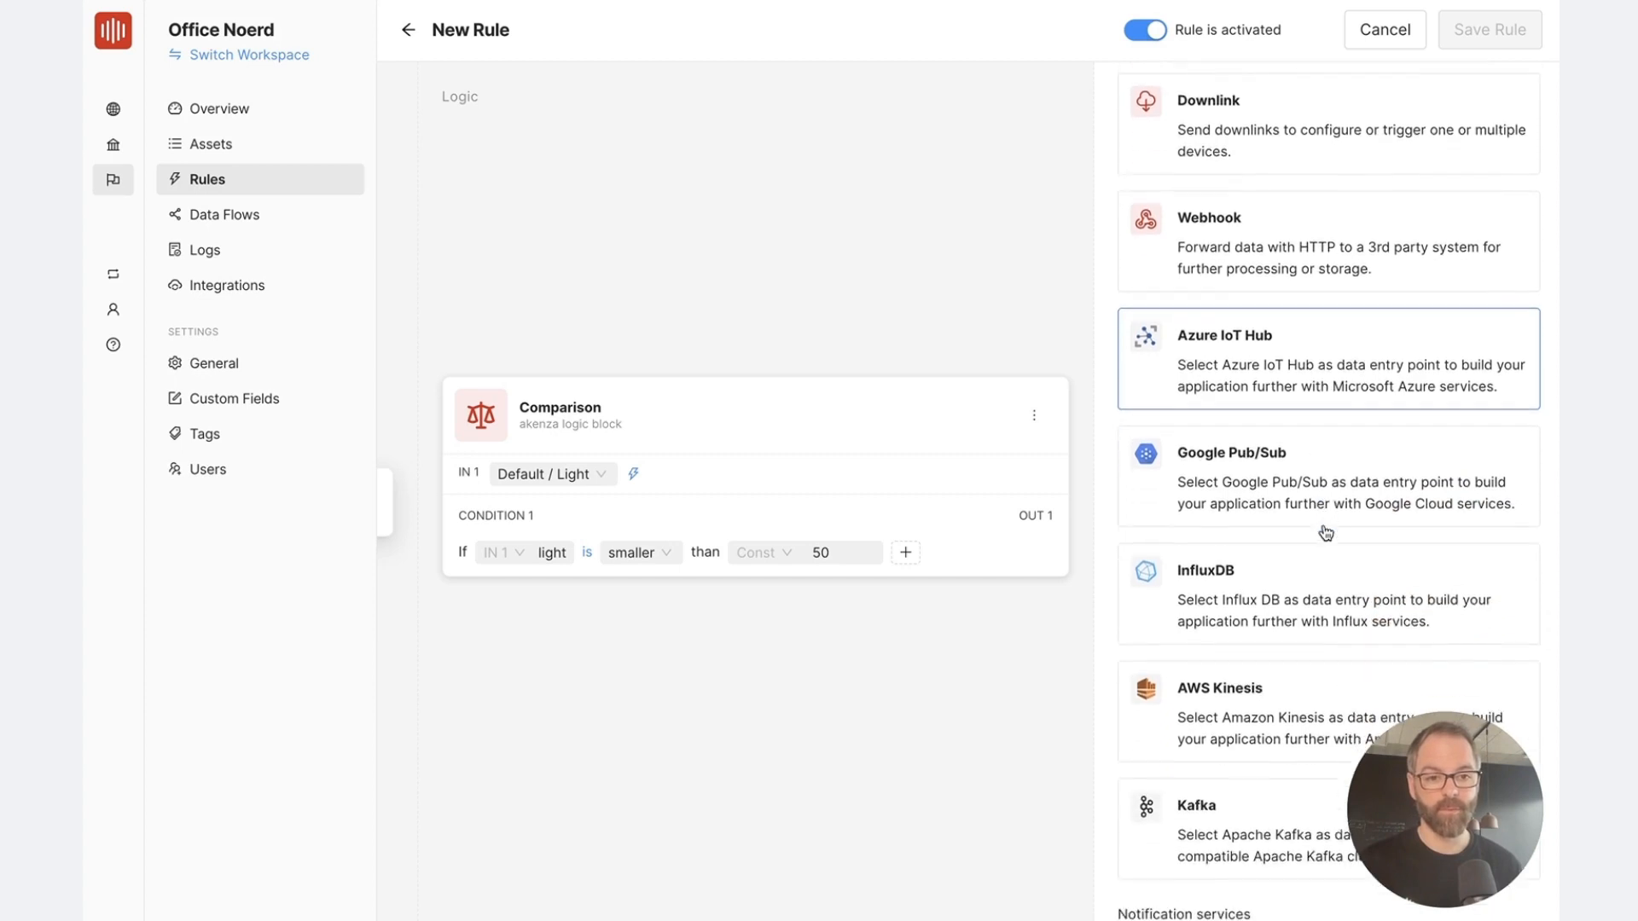
pyautogui.scroll(-2, 1325, 533)
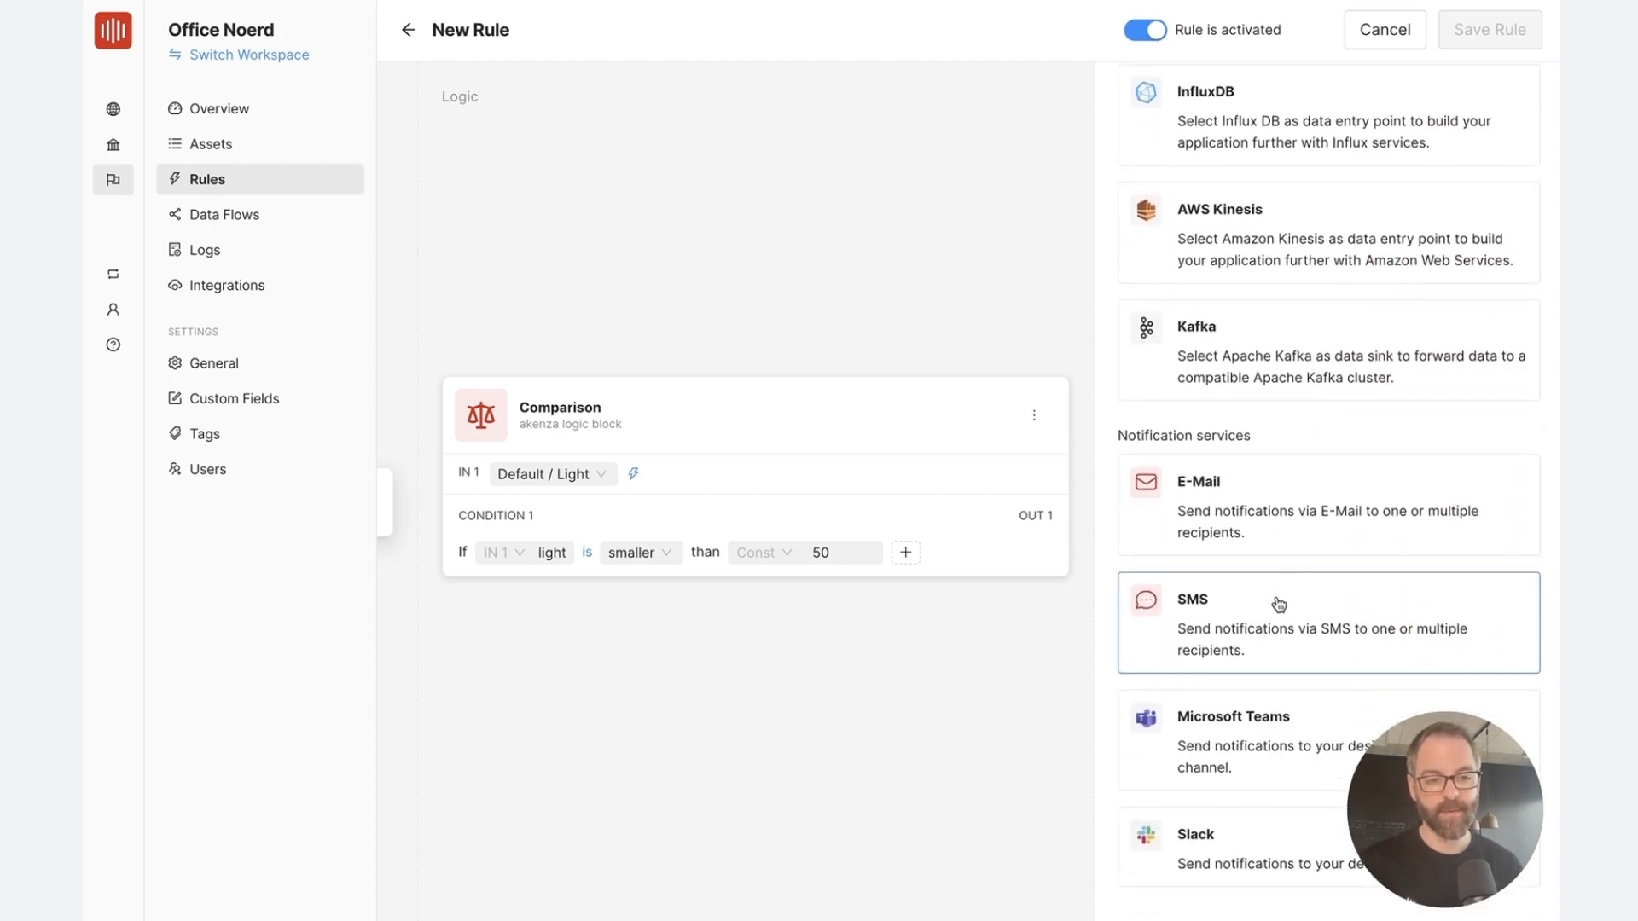
pyautogui.click(1277, 602)
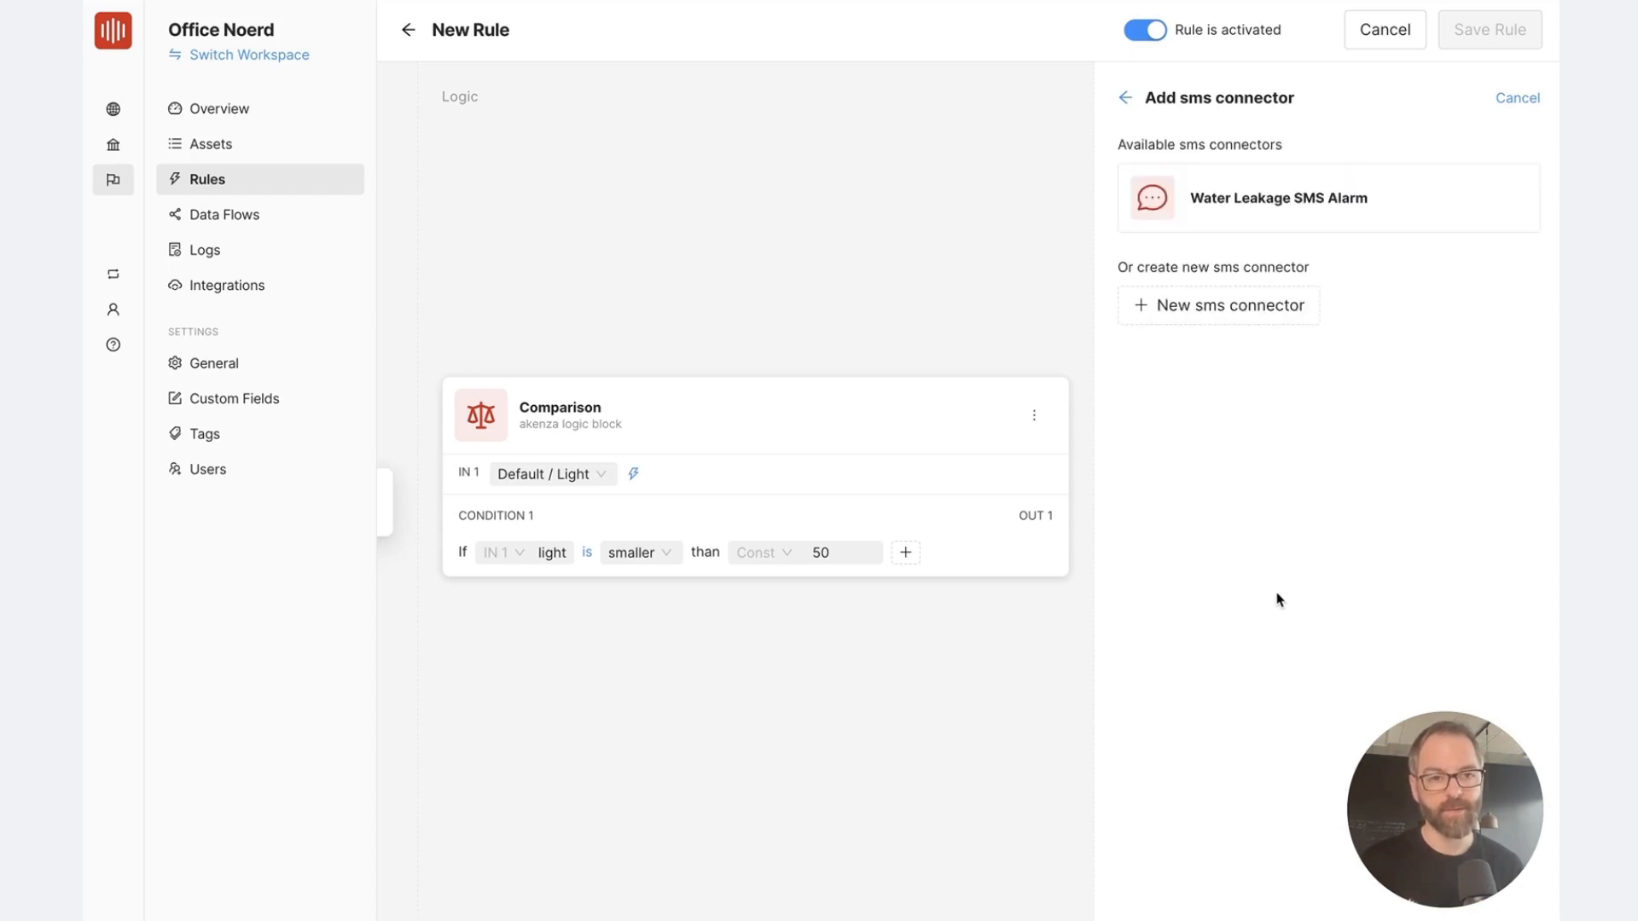
pyautogui.click(1253, 320)
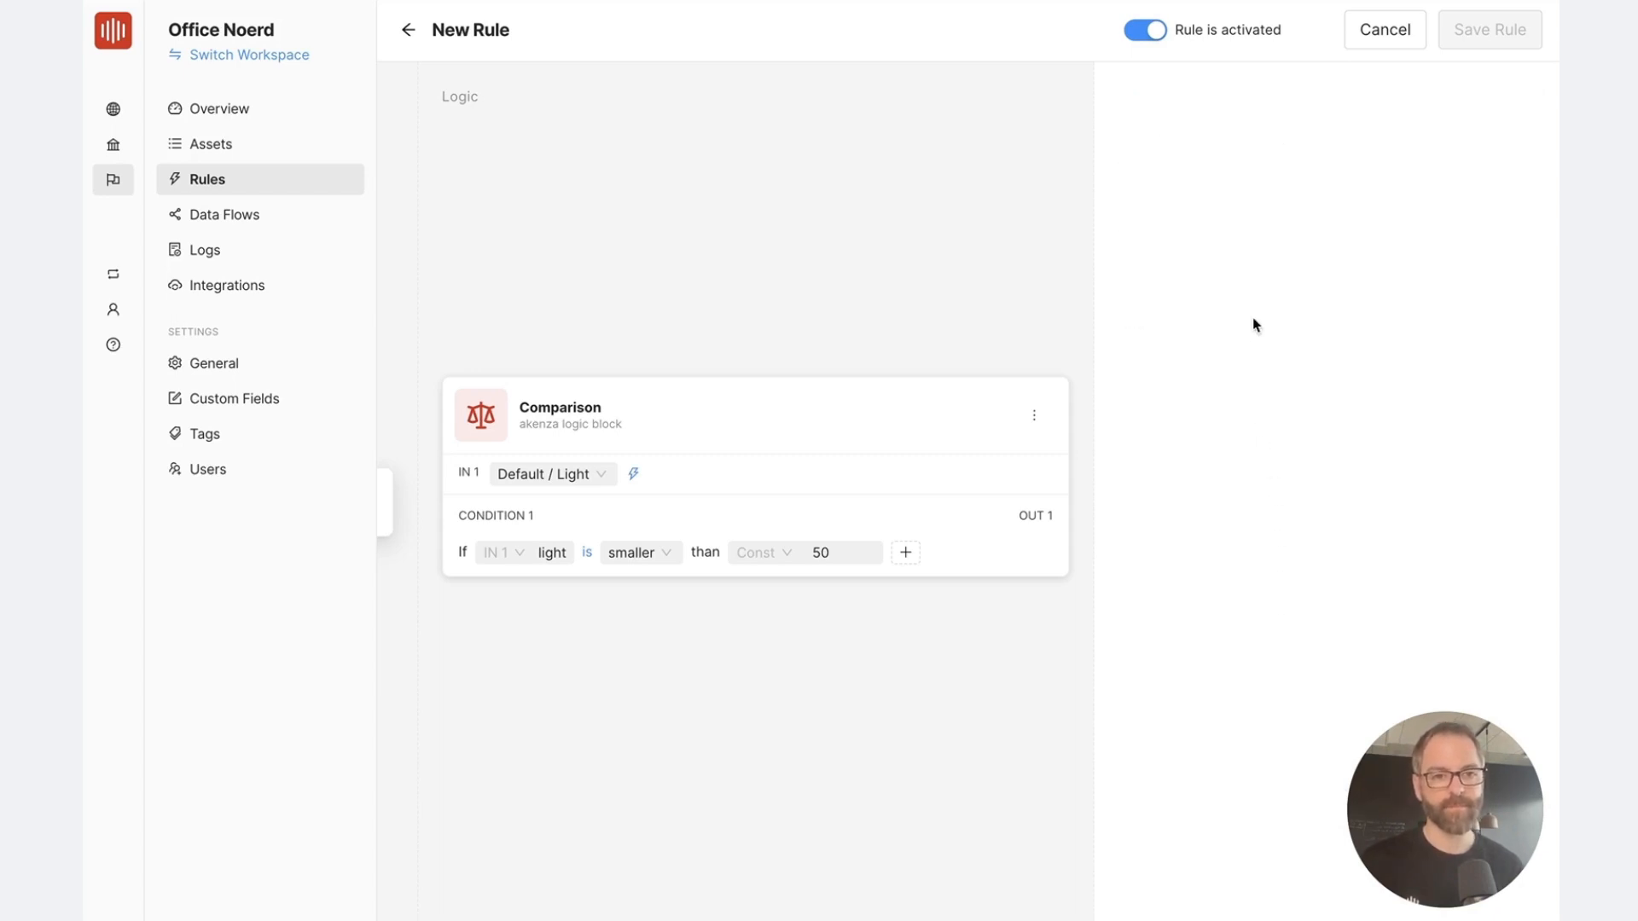
# Name the SMS connector mySMSconnector and enter the recipient's phone number
pyautogui.click(1232, 186)
pyautogui.write('mySMScnnector')
pyautogui.press('Tab')
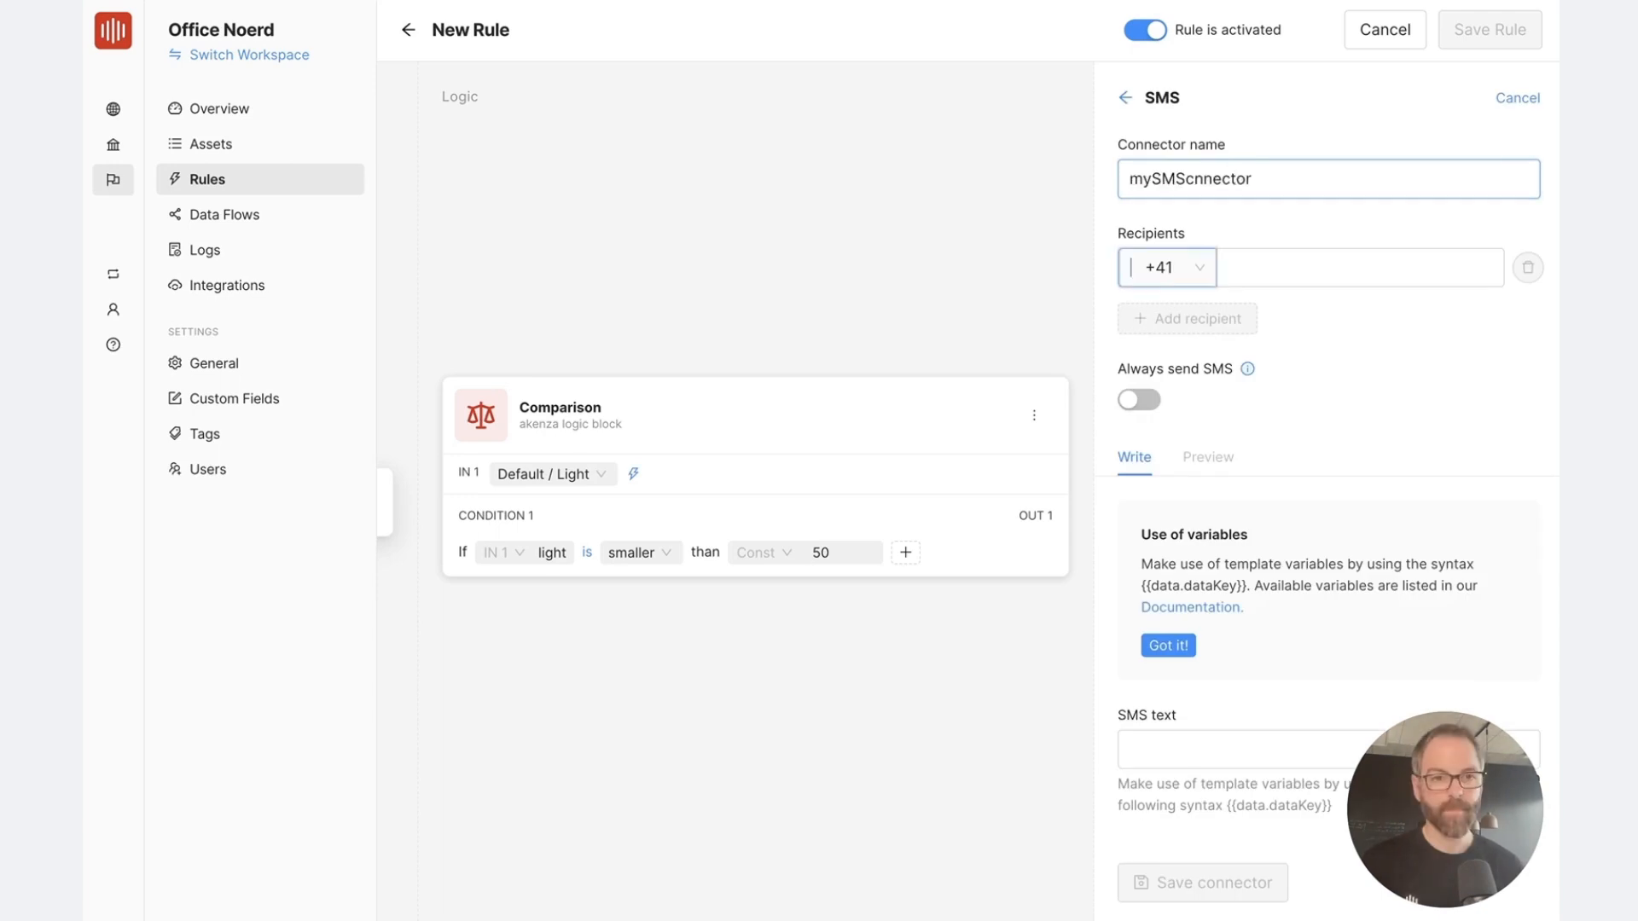
pyautogui.press('Tab')
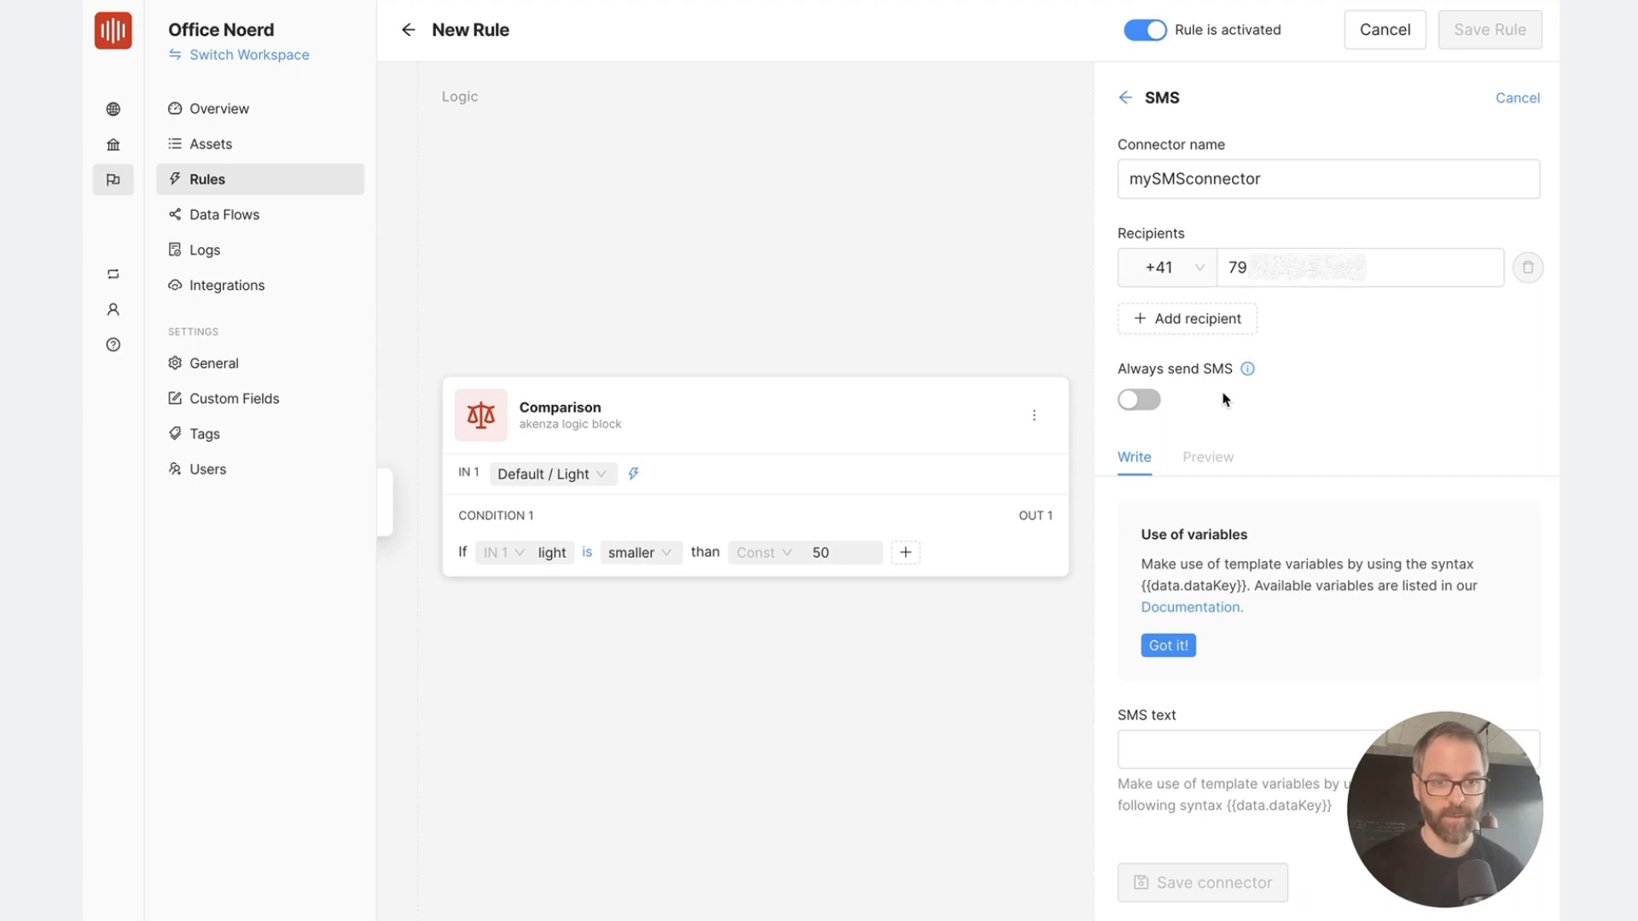
# Write the SMS text "The light went off: {{data.light}}" using the data.light variable, and save the connector
pyautogui.scroll(-1, 1226, 397)
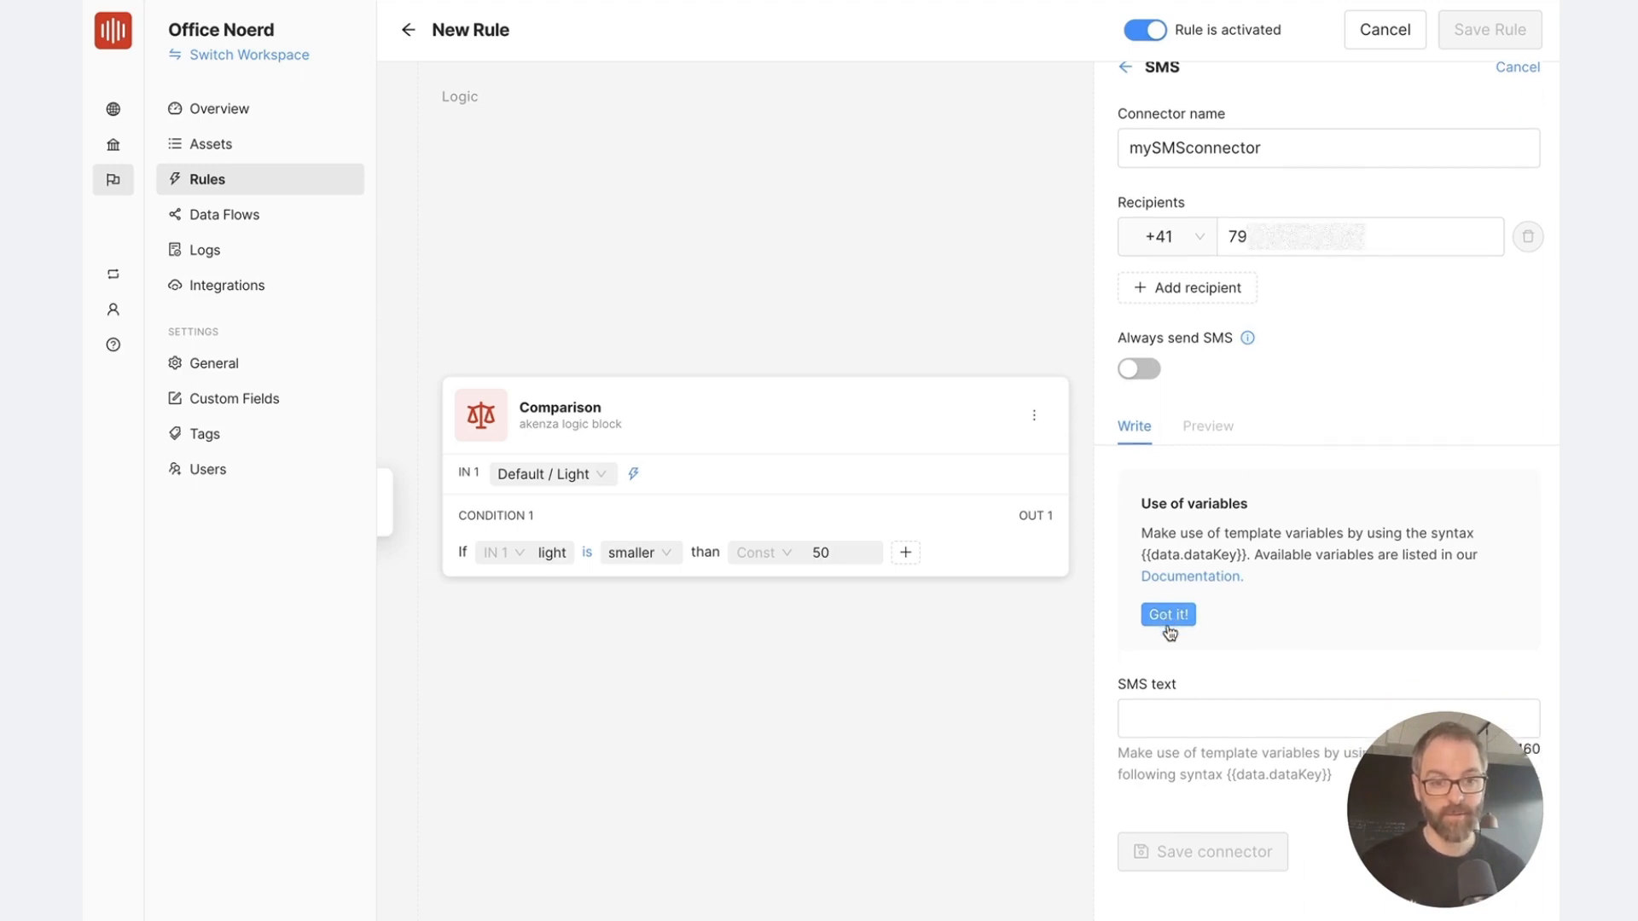
pyautogui.click(1147, 709)
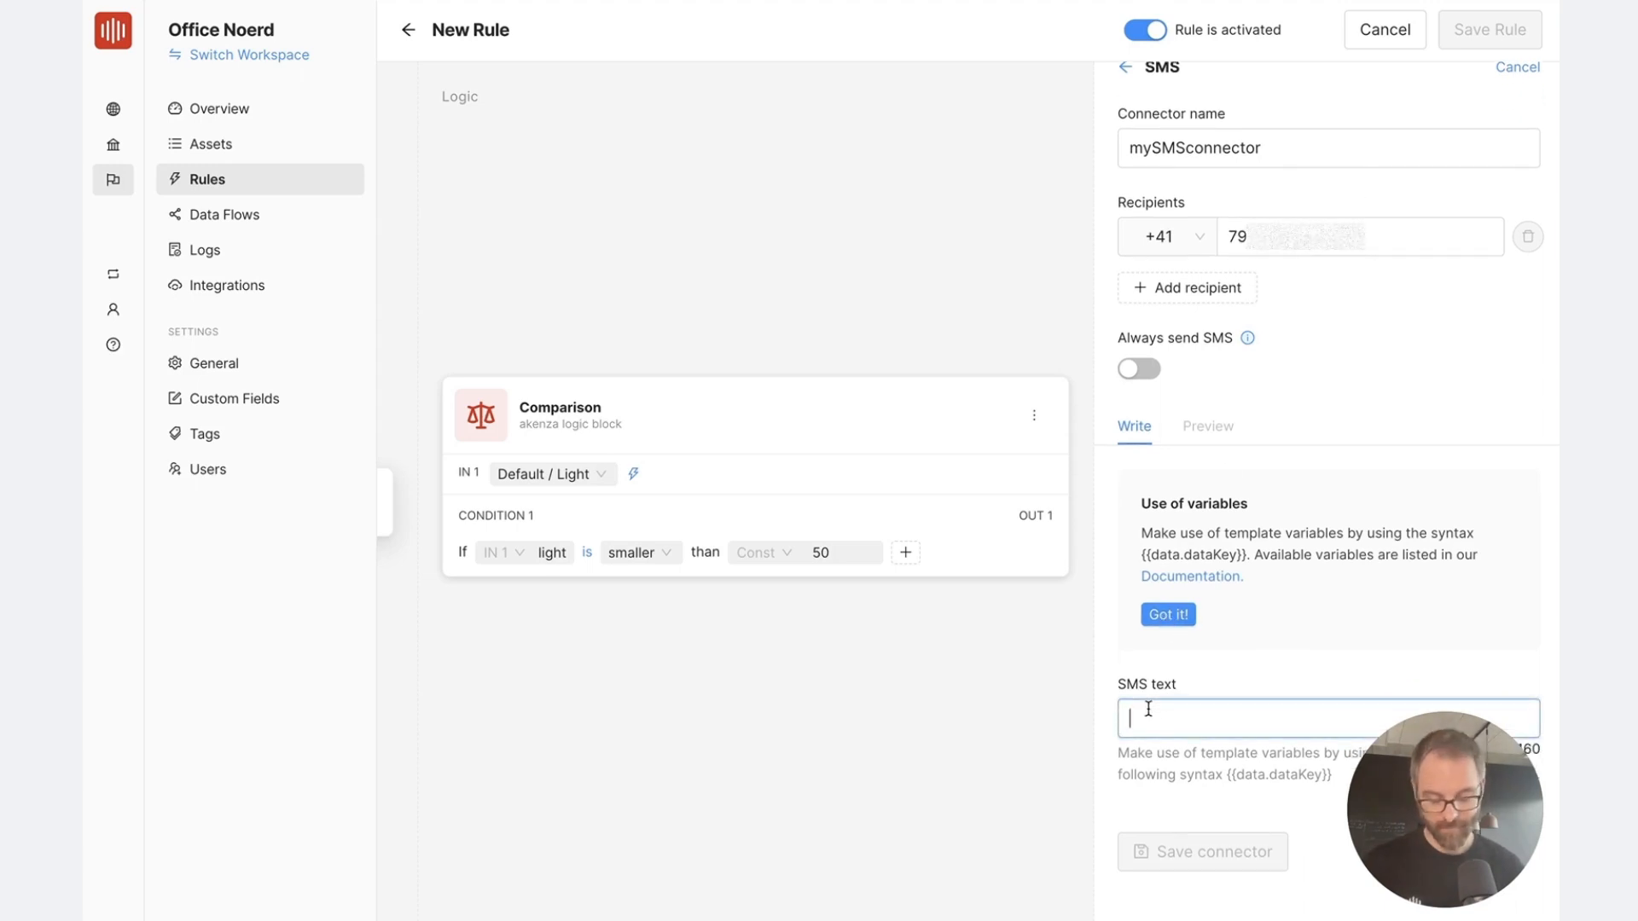
pyautogui.write('The light went off')
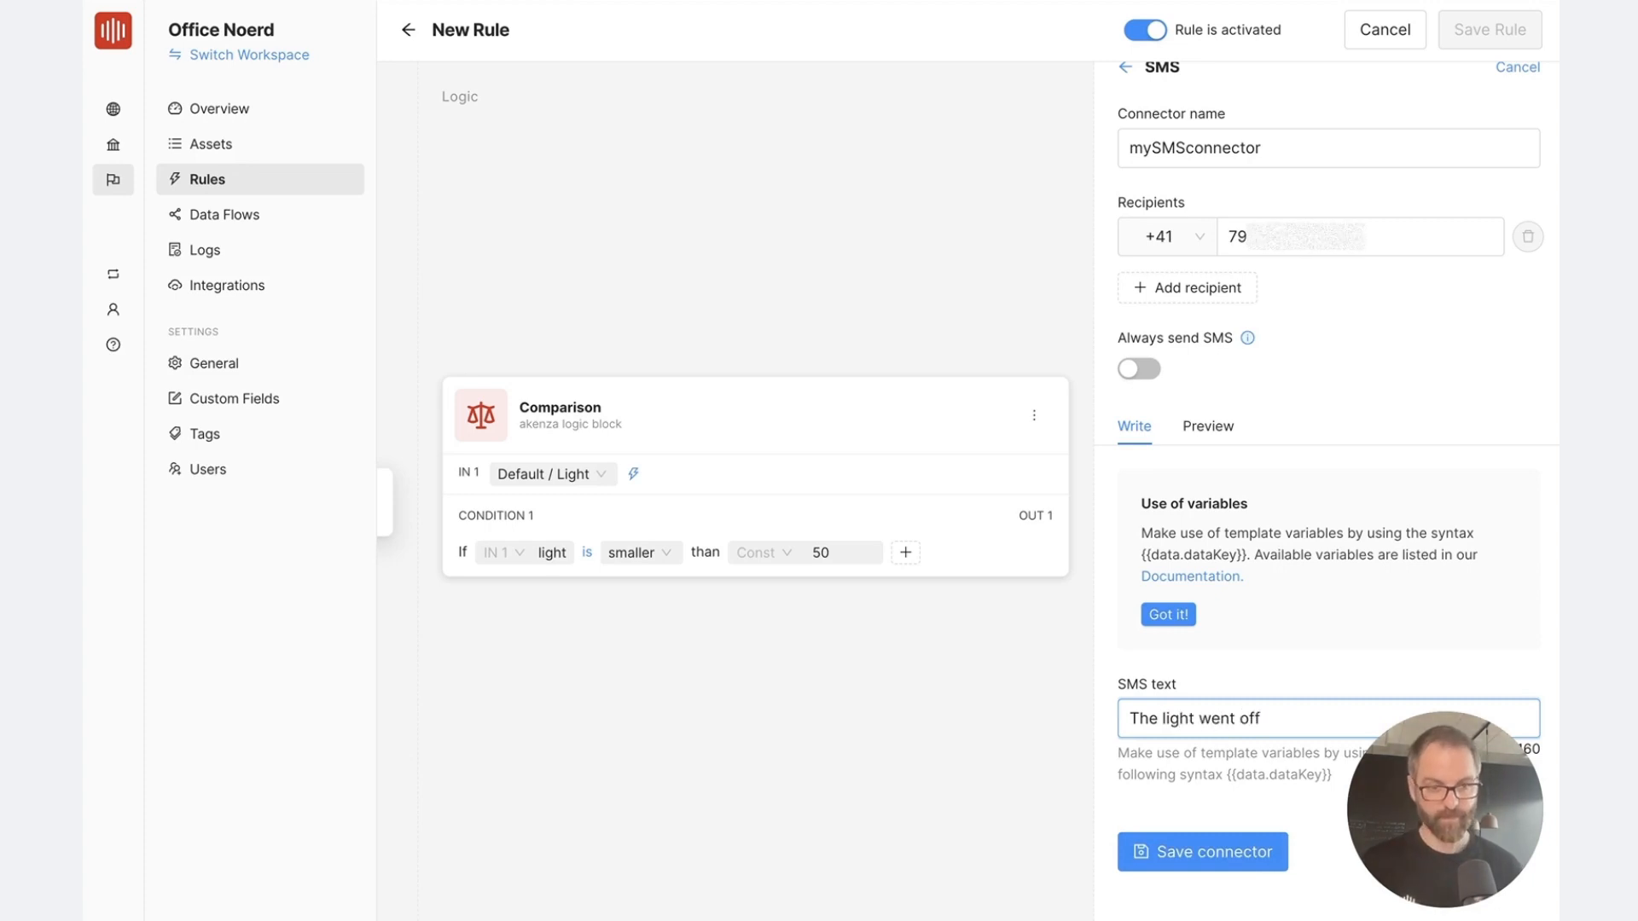
pyautogui.write(':')
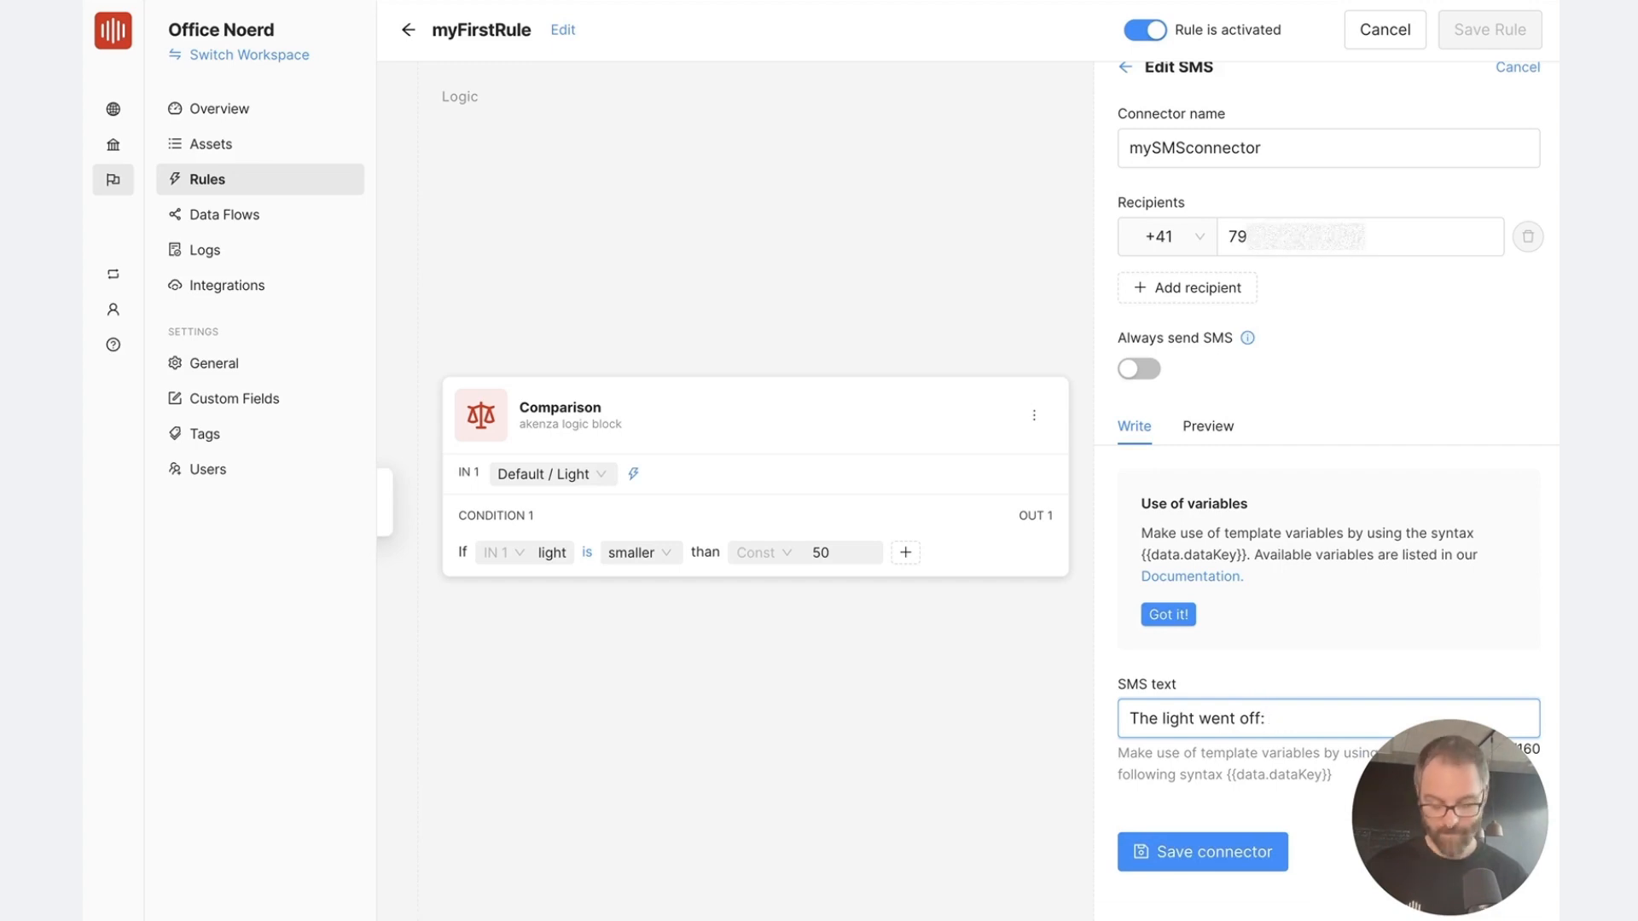
pyautogui.write('{{')
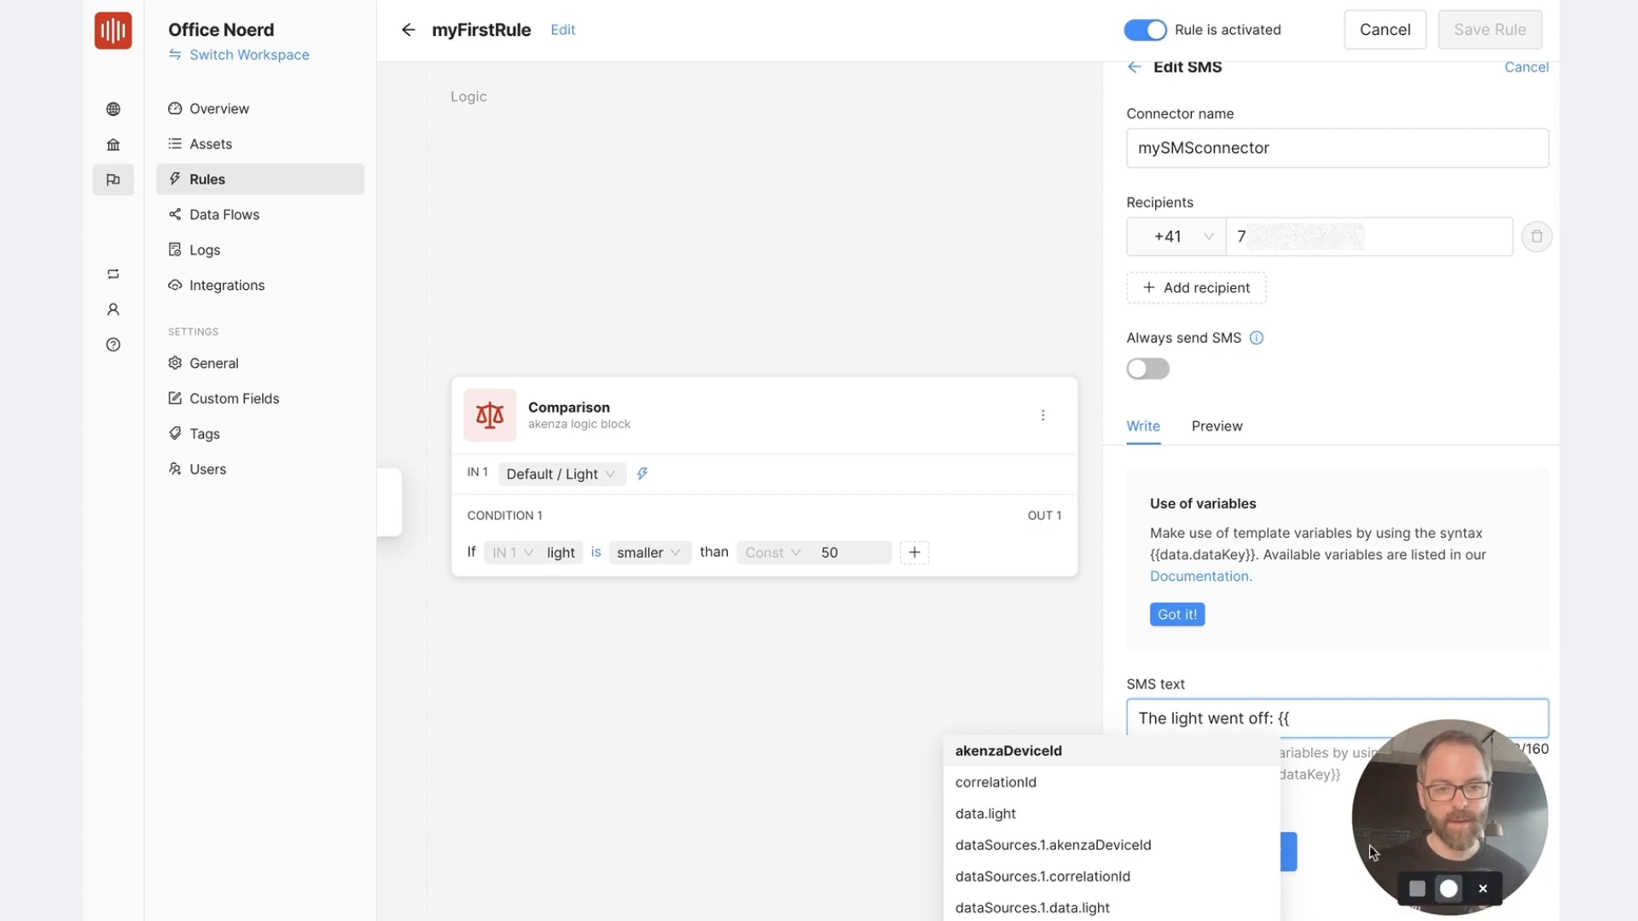
pyautogui.click(1009, 814)
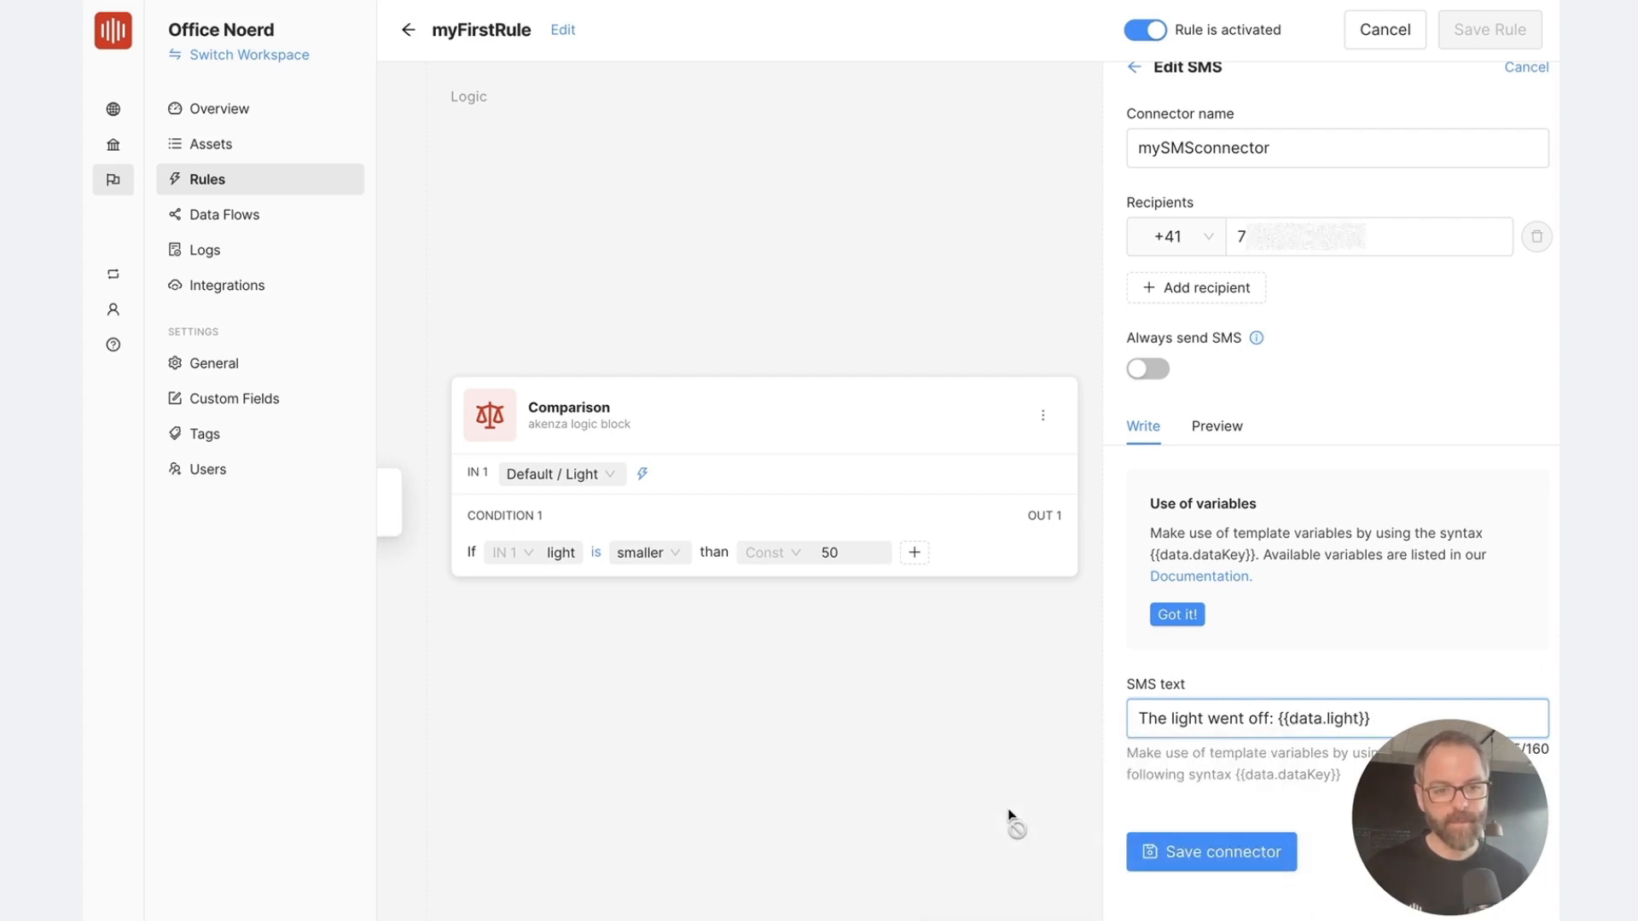
pyautogui.click(1229, 858)
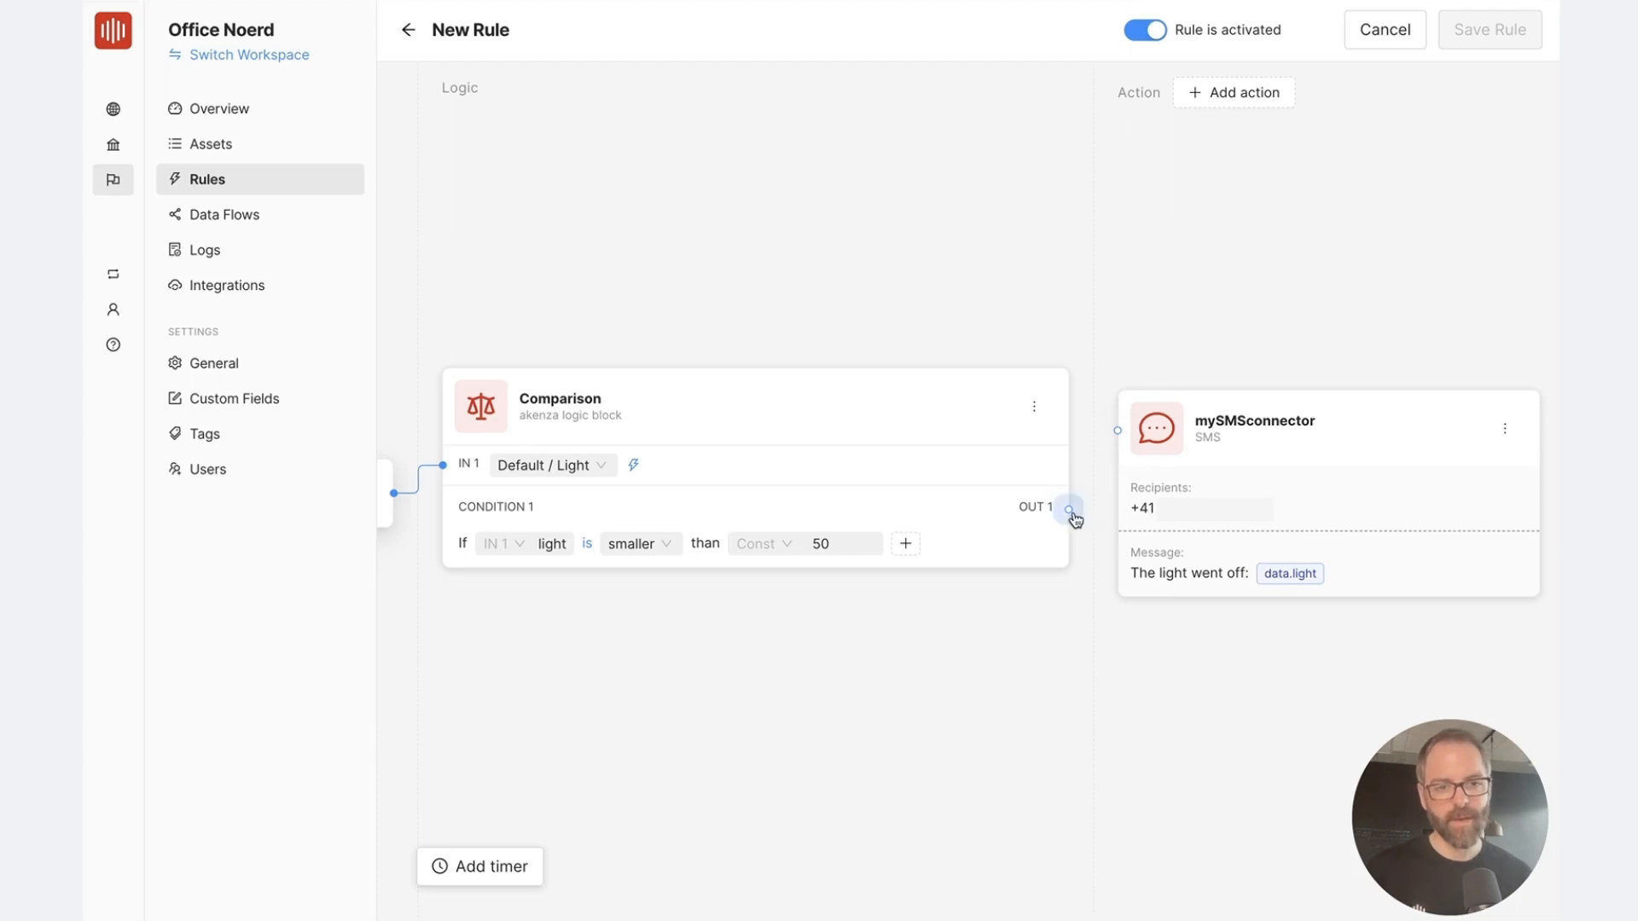
# Connect the comparison's OUT 1 to mySMSconnector and save the rule as myFirstRule
pyautogui.moveTo(1067, 509); pyautogui.dragTo(1116, 432)
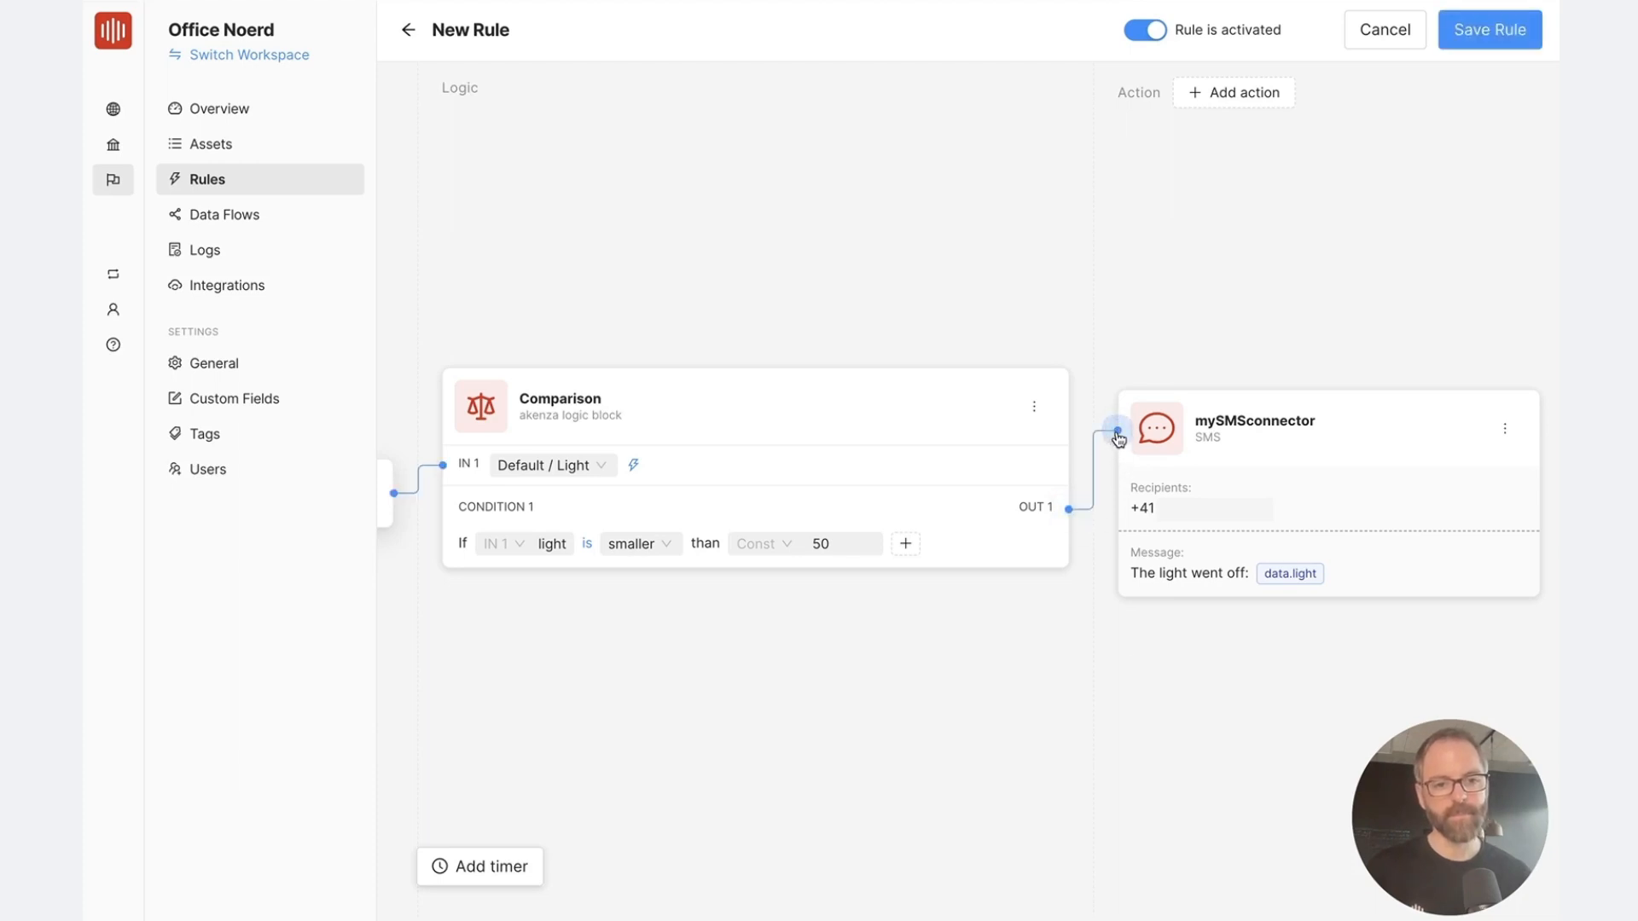
pyautogui.click(1485, 35)
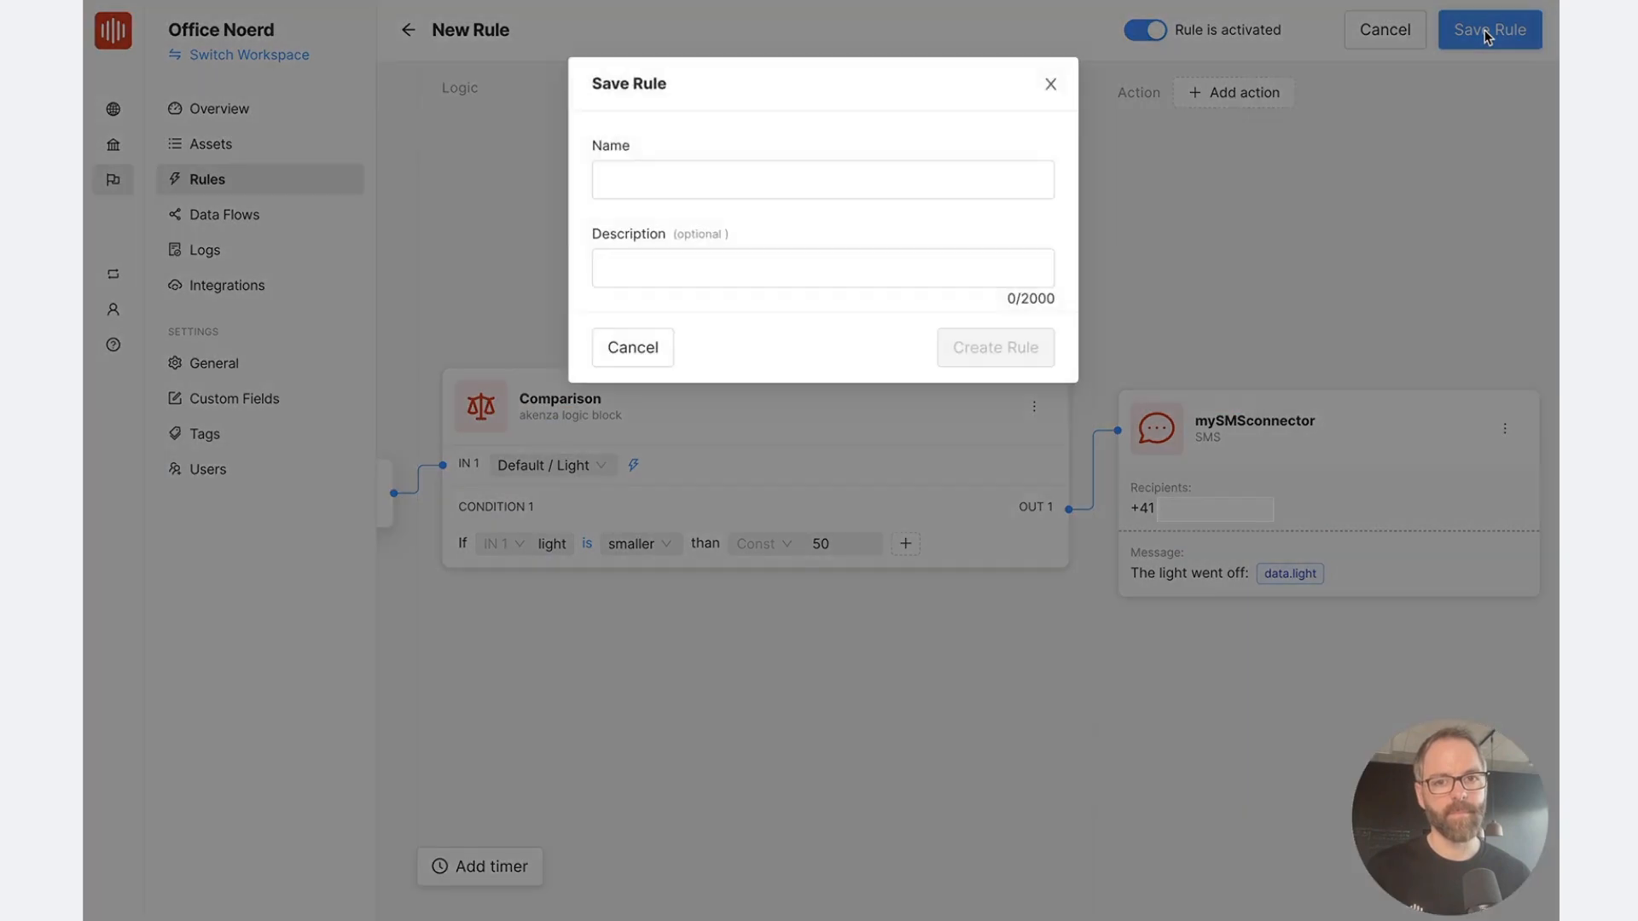
pyautogui.click(791, 174)
pyautogui.write('myFirstRule')
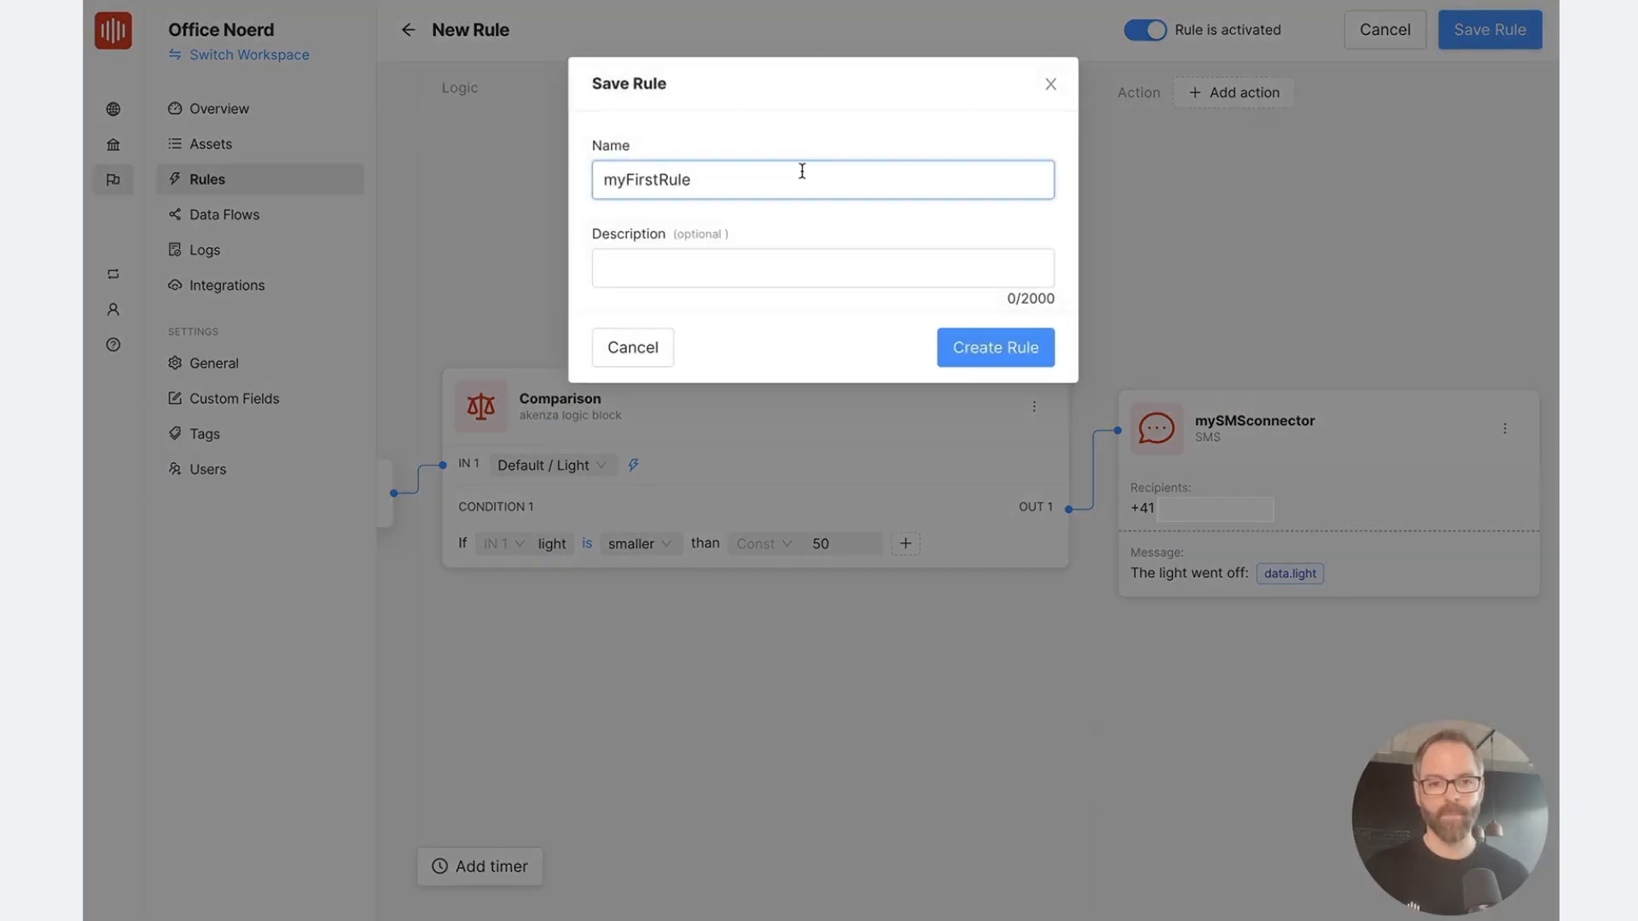
pyautogui.click(1005, 349)
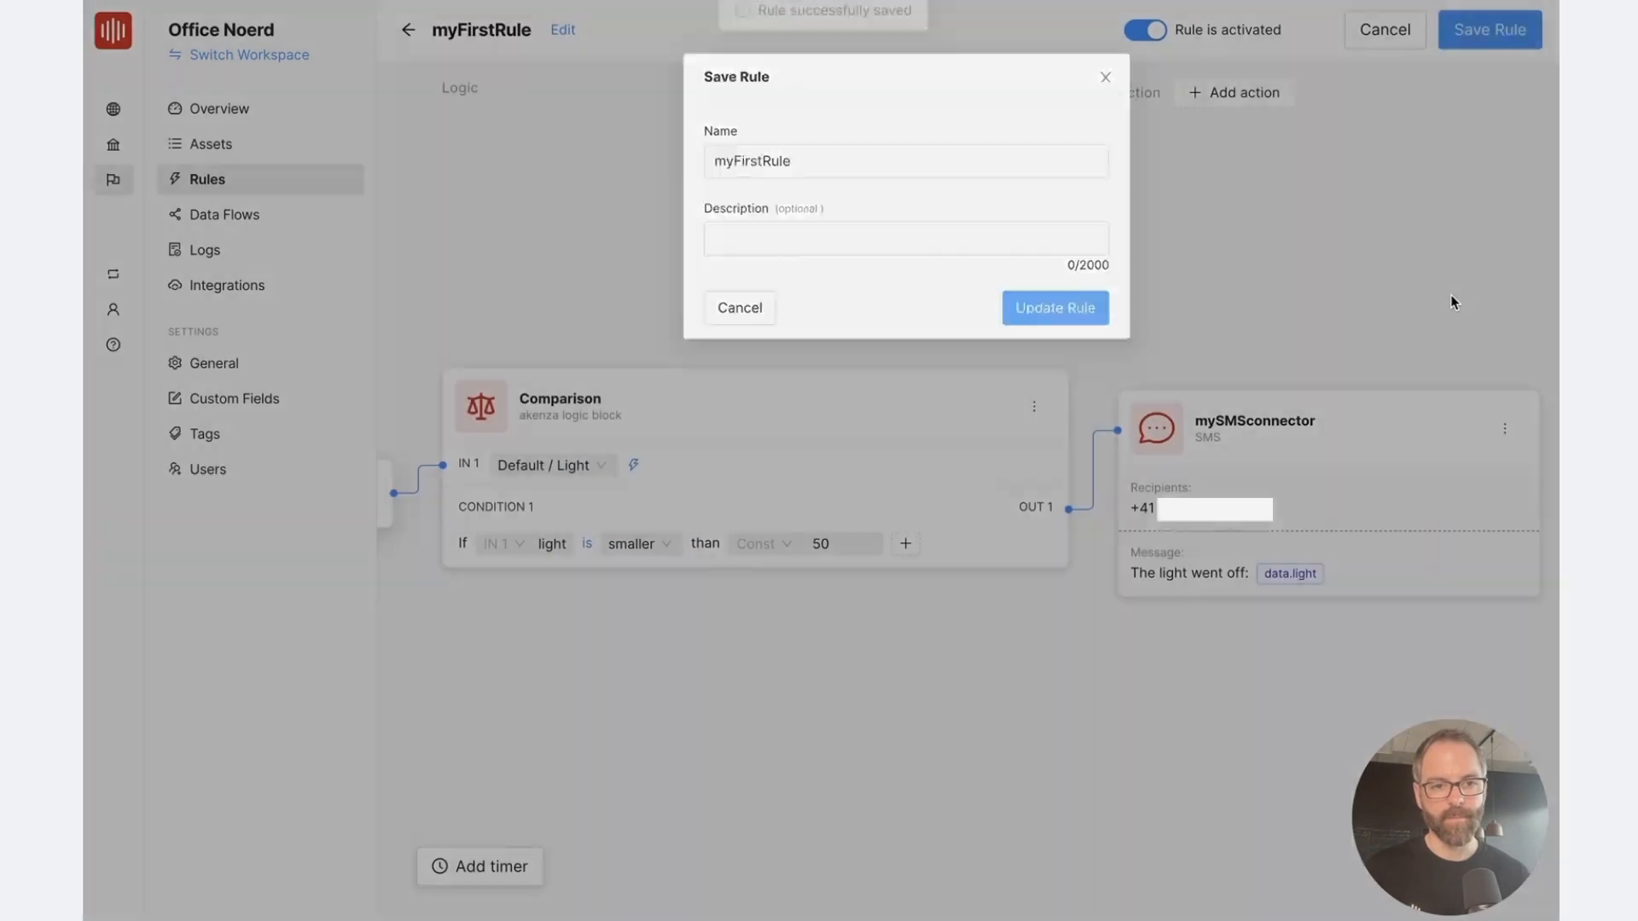